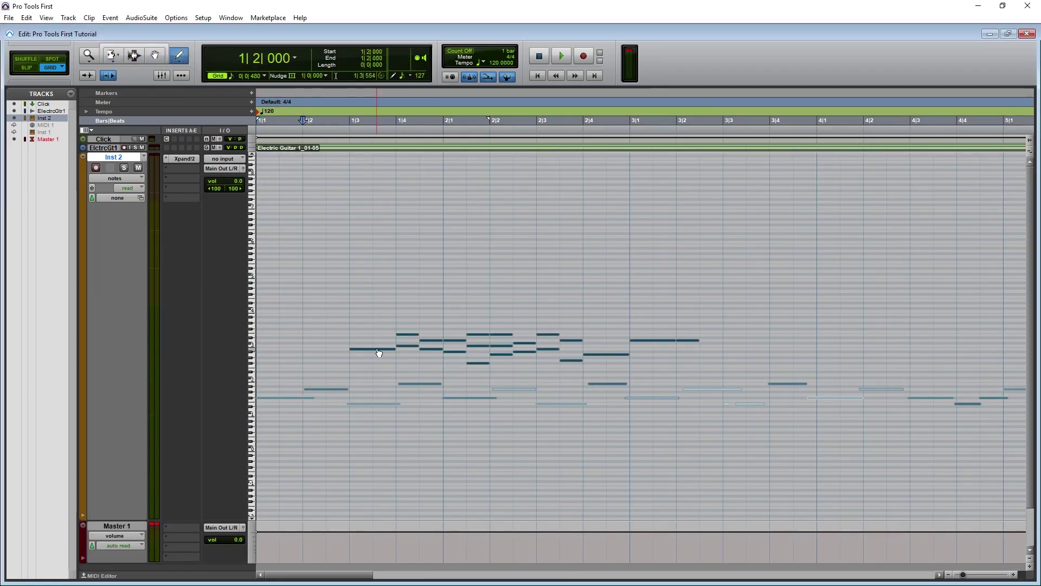
Show note velocities on the instrument track and select the note at bar 1|2.
left_click(115, 178)
left_click(143, 209)
left_click(304, 357)
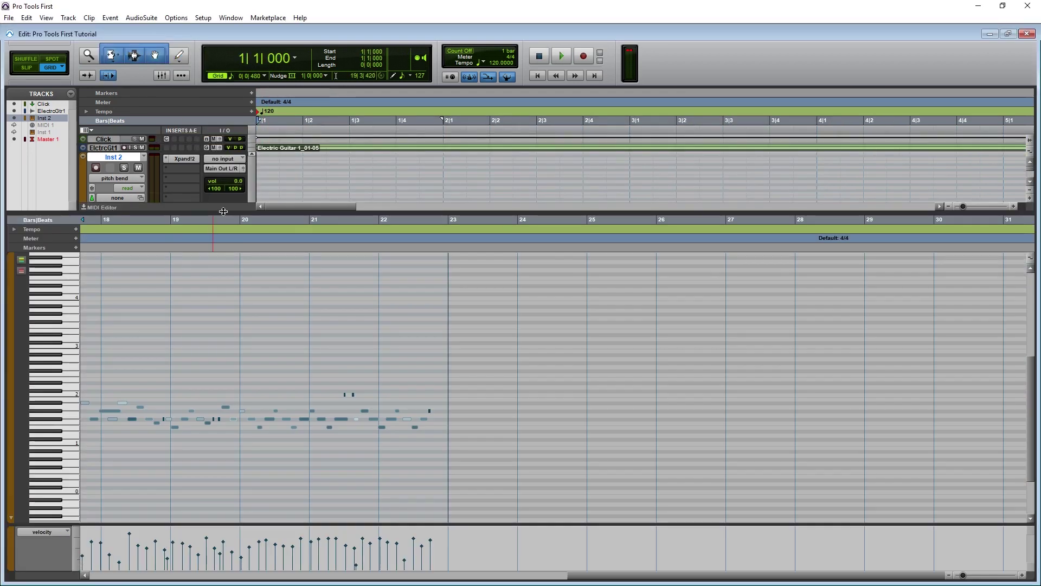
left_click(81, 430)
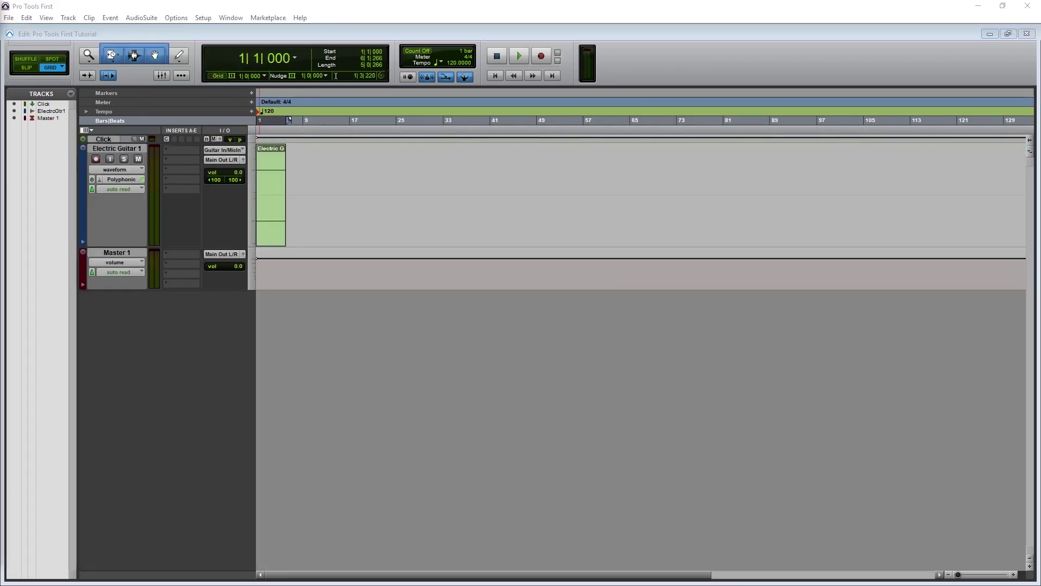
Set Electric Guitar 1's automation to Read, browse its interface inputs, and pan it right.
left_click(135, 189)
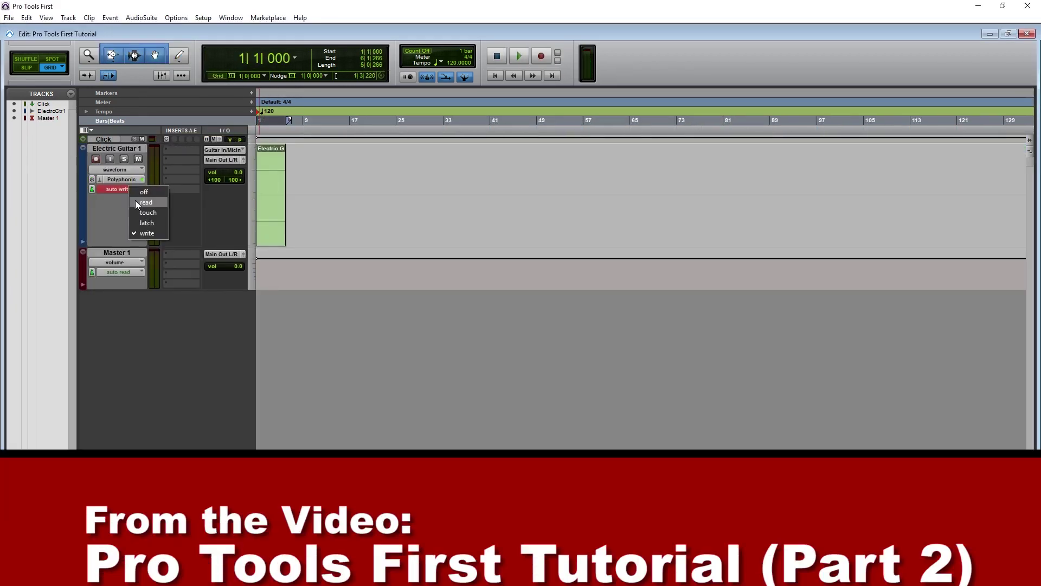
left_click(135, 201)
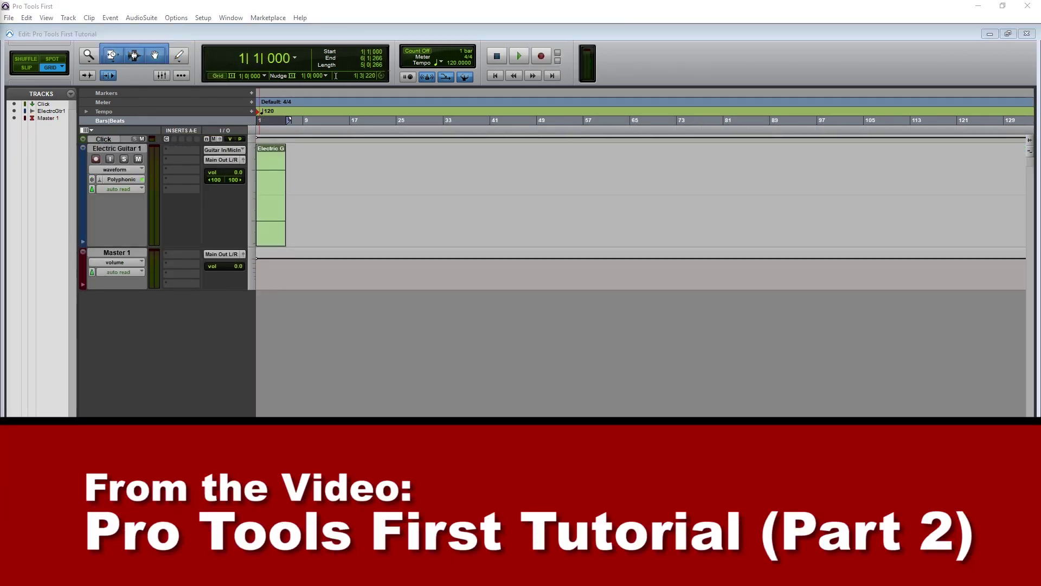
left_click(182, 150)
left_click(222, 149)
mouse_move(289, 169)
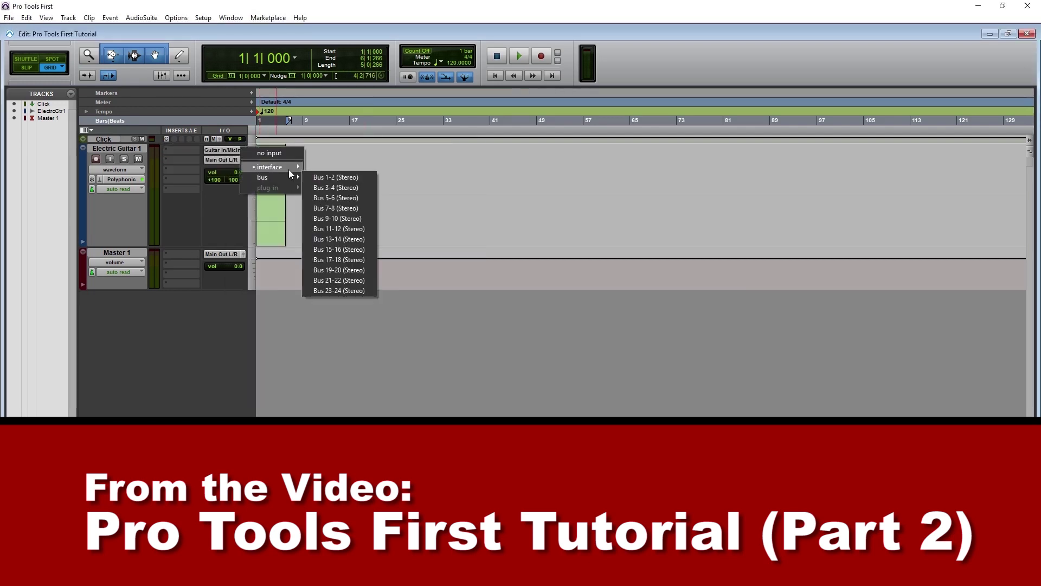
left_click(218, 172)
left_click_drag(221, 177, 258, 138)
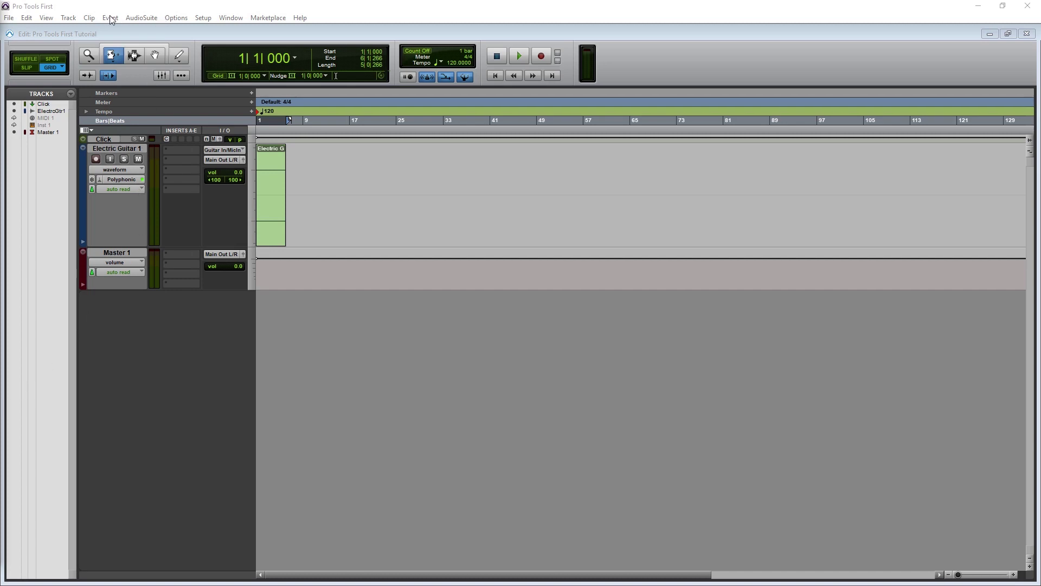
Set up a new stereo Instrument Track via Track > New.
left_click(63, 19)
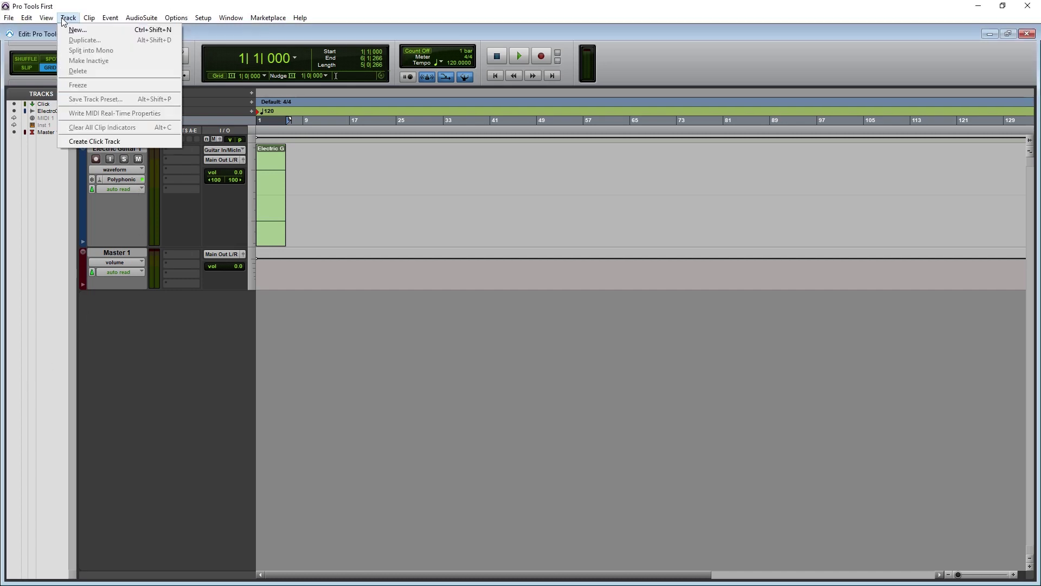
left_click(70, 29)
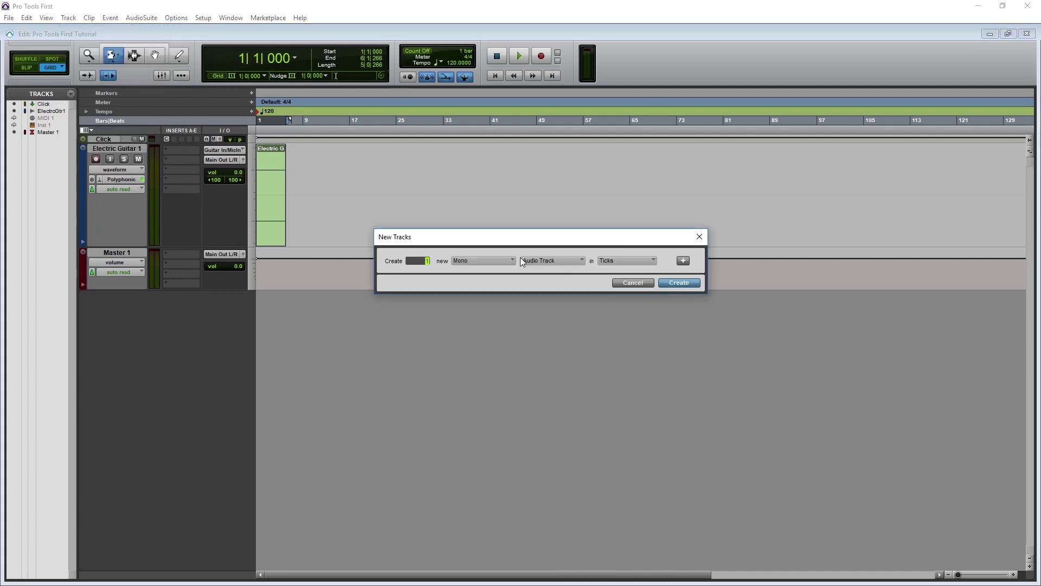
left_click(491, 262)
left_click(496, 272)
left_click(558, 261)
left_click(582, 304)
Create the track and insert the stereo Xpand!2 instrument on Inst 2's first insert.
left_click(674, 284)
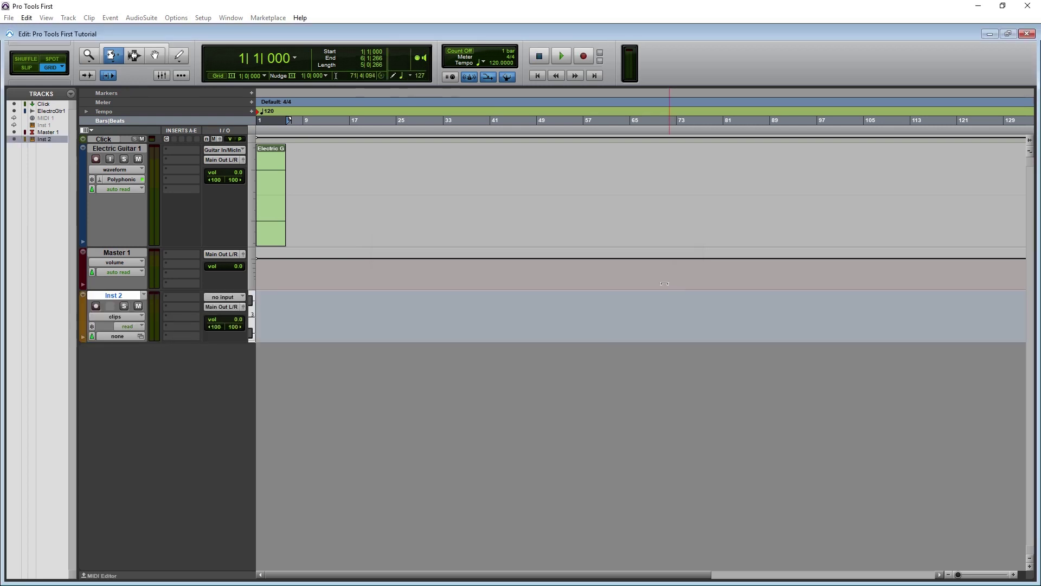
left_click(184, 298)
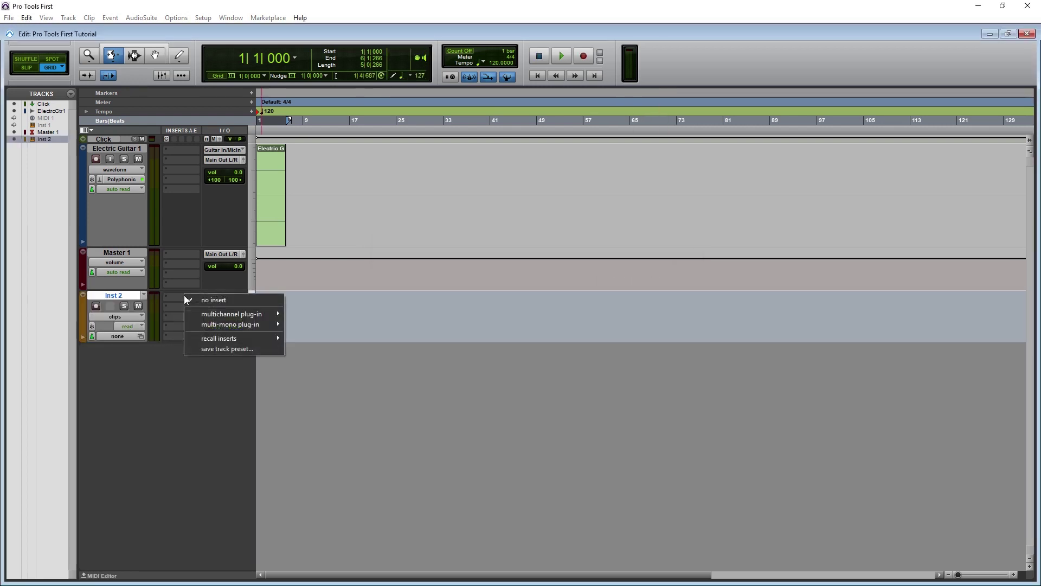
mouse_move(212, 315)
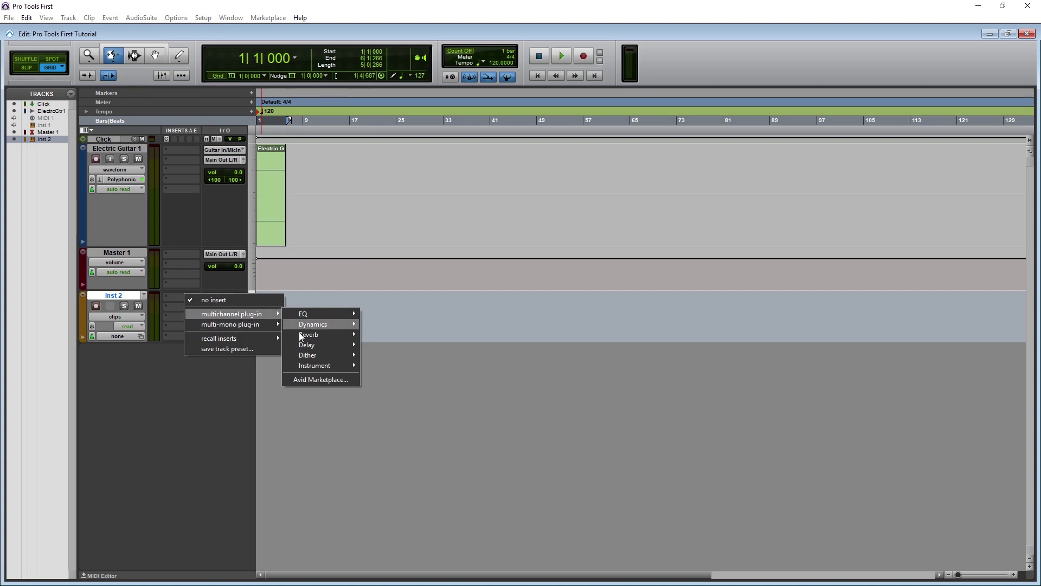
mouse_move(334, 365)
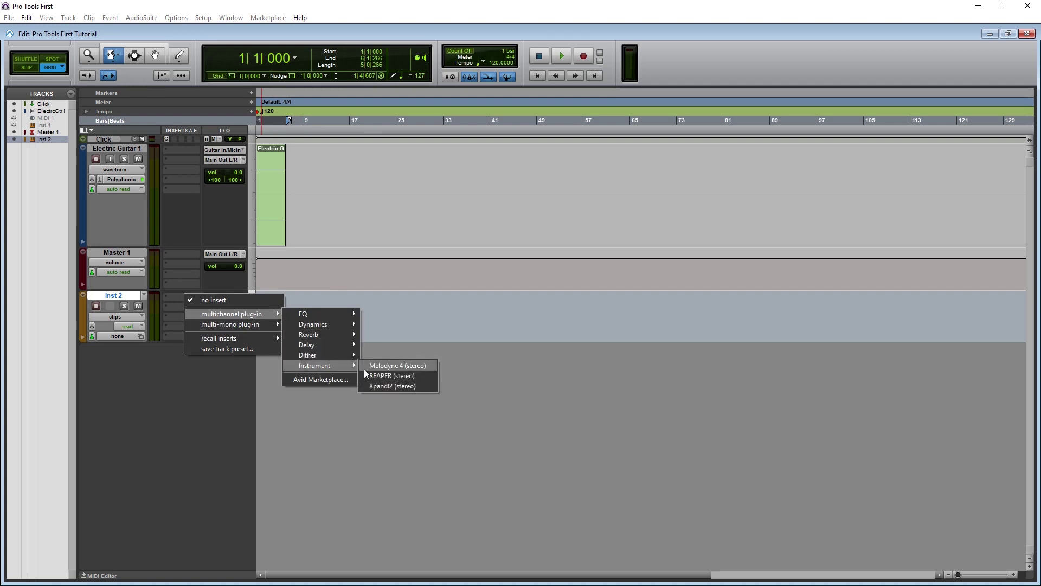
left_click(375, 384)
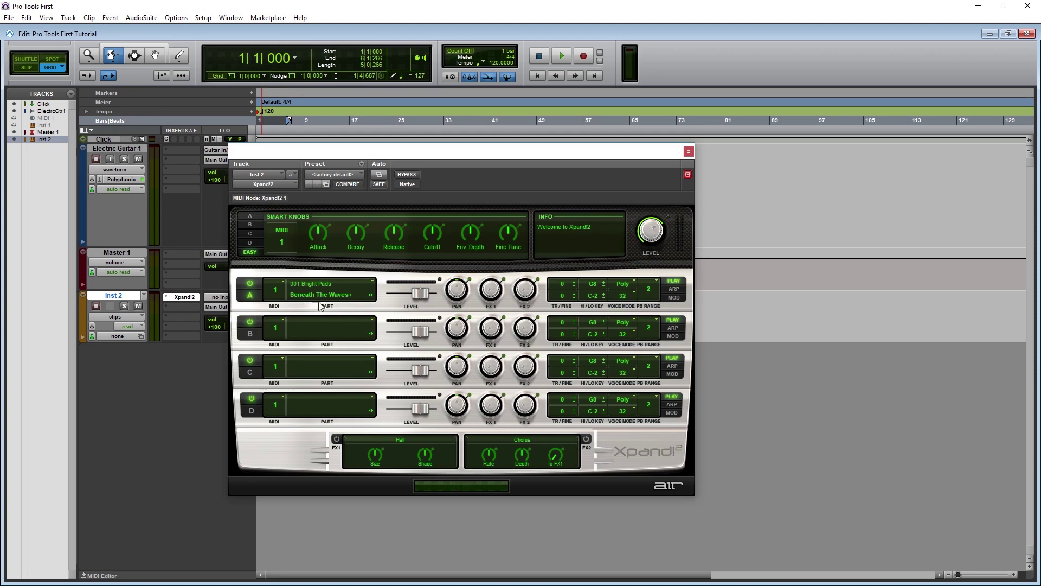
Load the 023 Basses > Hard Finger Bass patch into Xpand!2 part A.
left_click(349, 285)
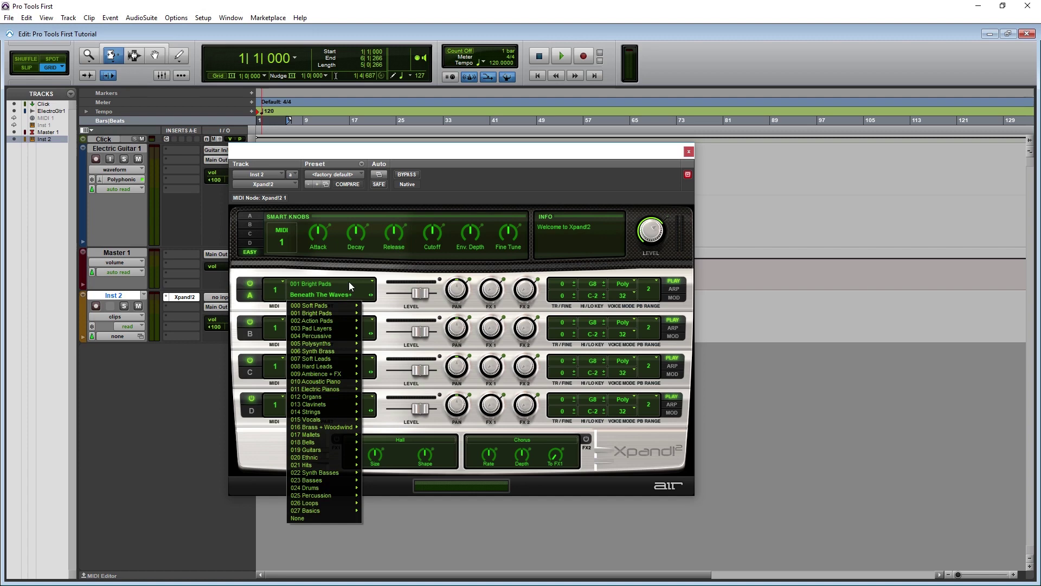
mouse_move(338, 407)
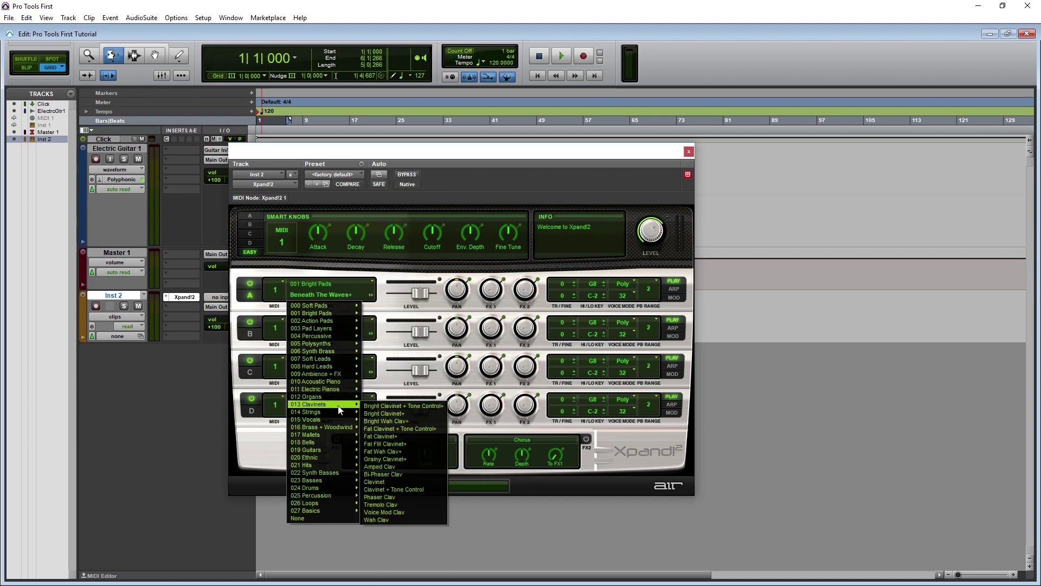
mouse_move(354, 482)
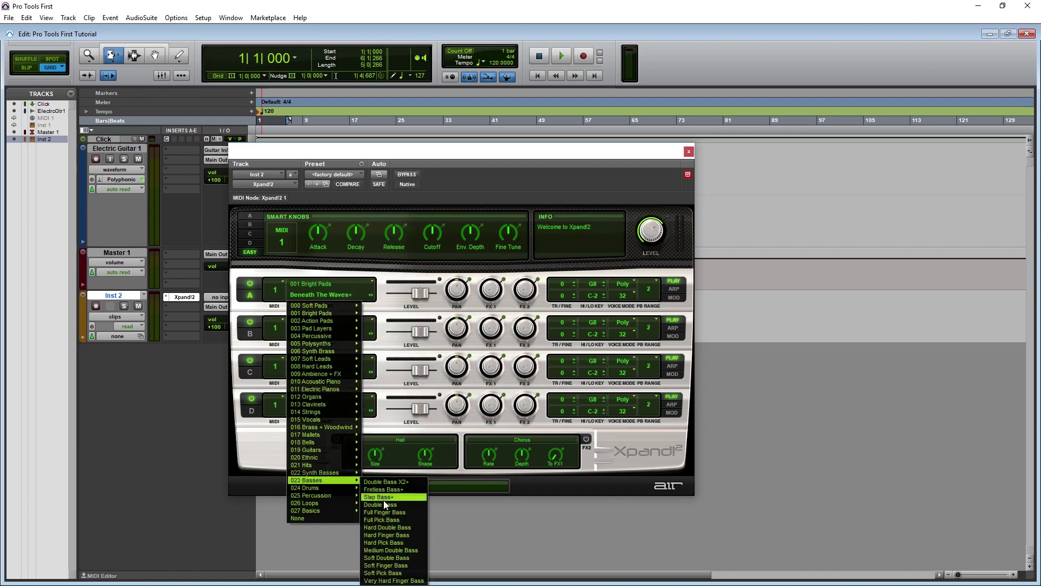
left_click(392, 533)
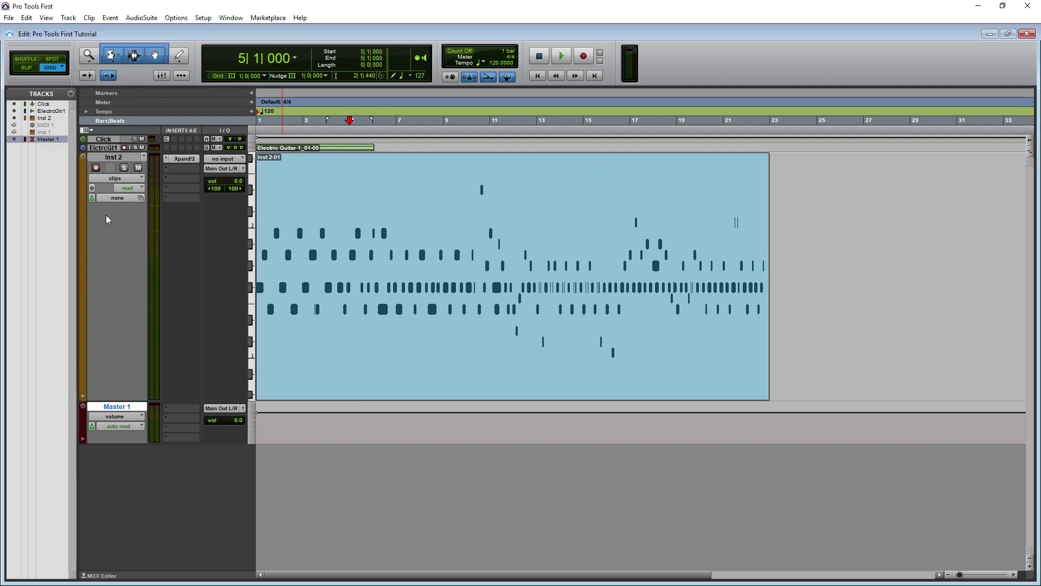
left_click(117, 178)
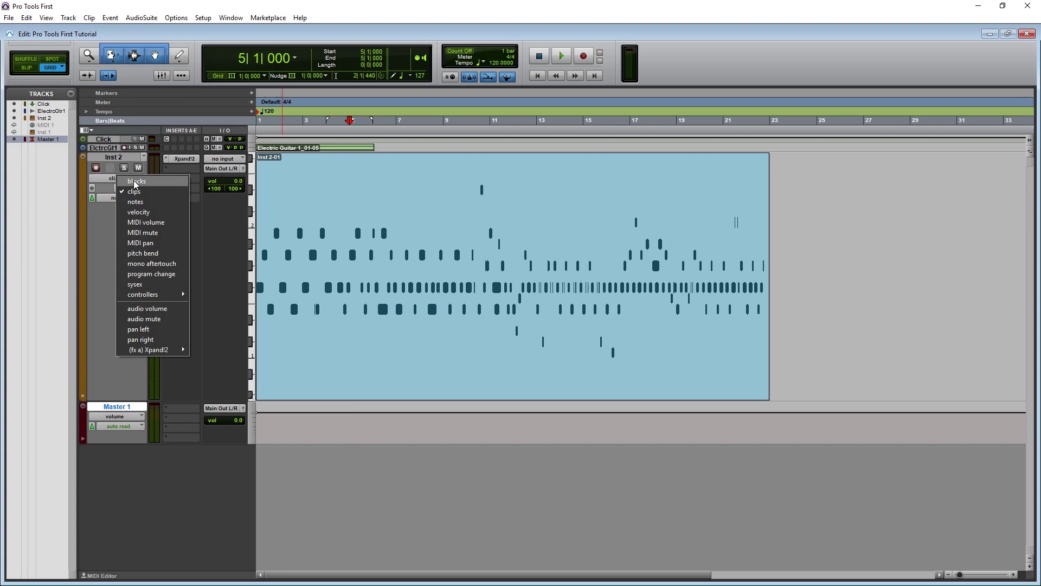
left_click(135, 183)
left_click_drag(293, 332, 247, 284)
left_click(124, 182)
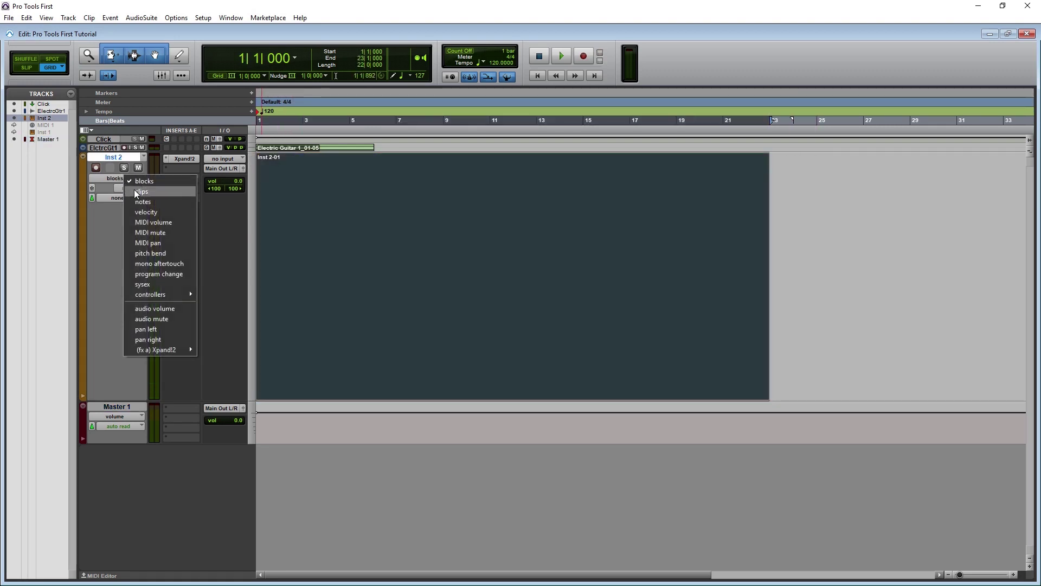
left_click(135, 190)
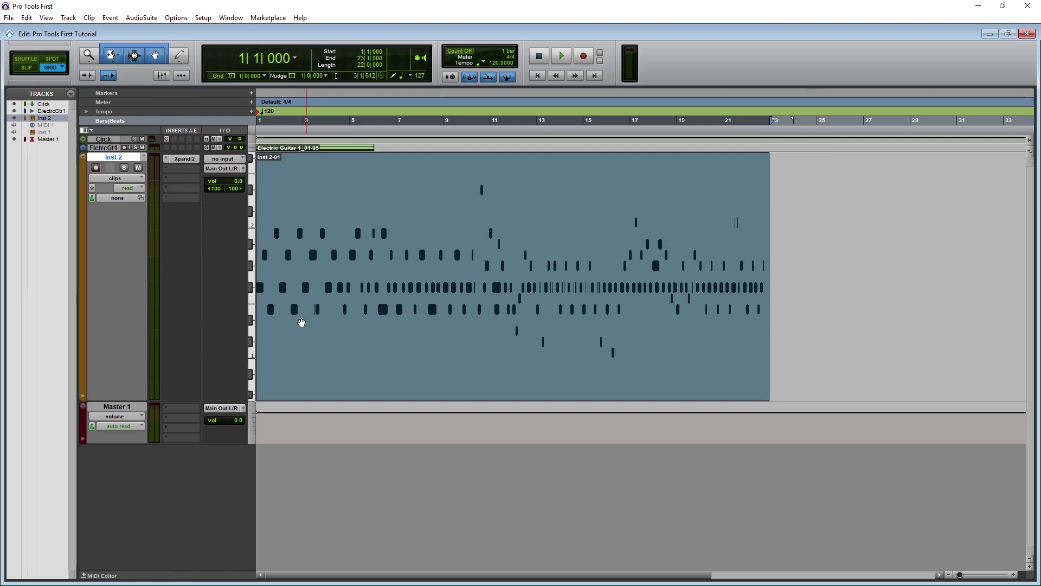
Switch Inst 2's track view to Notes, then to Velocity.
left_click(119, 179)
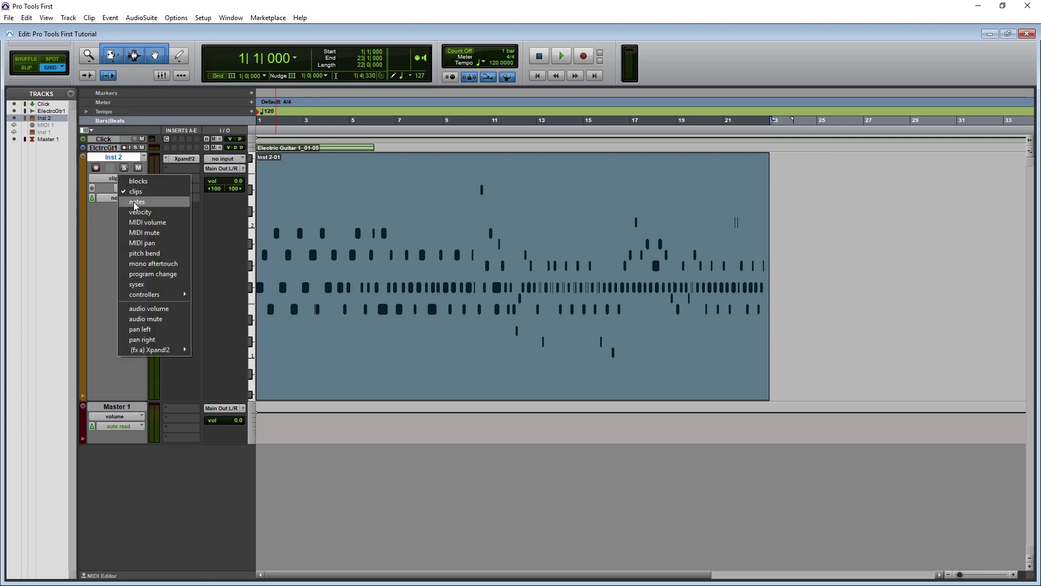
left_click(134, 203)
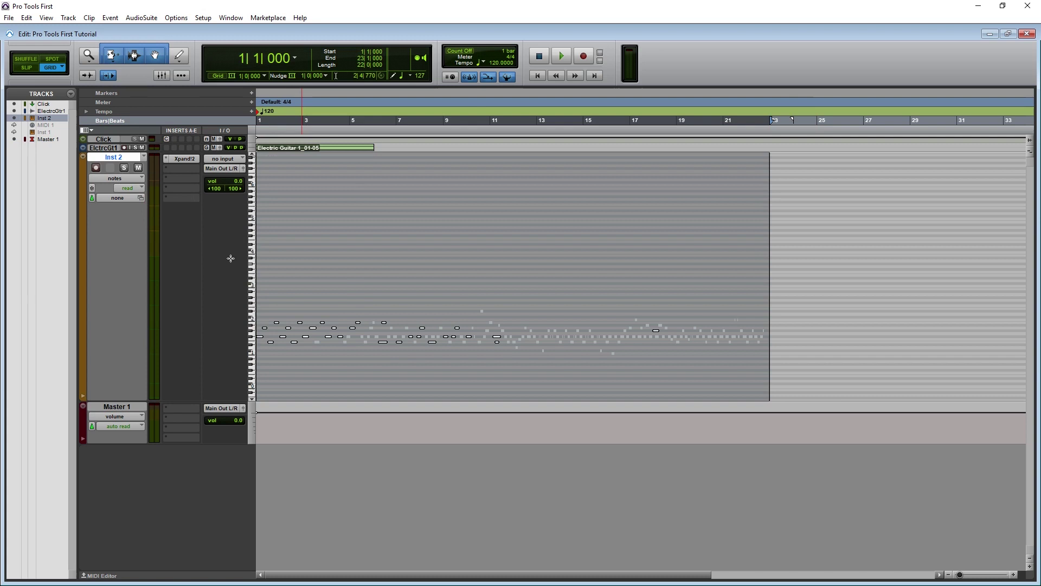
left_click(118, 178)
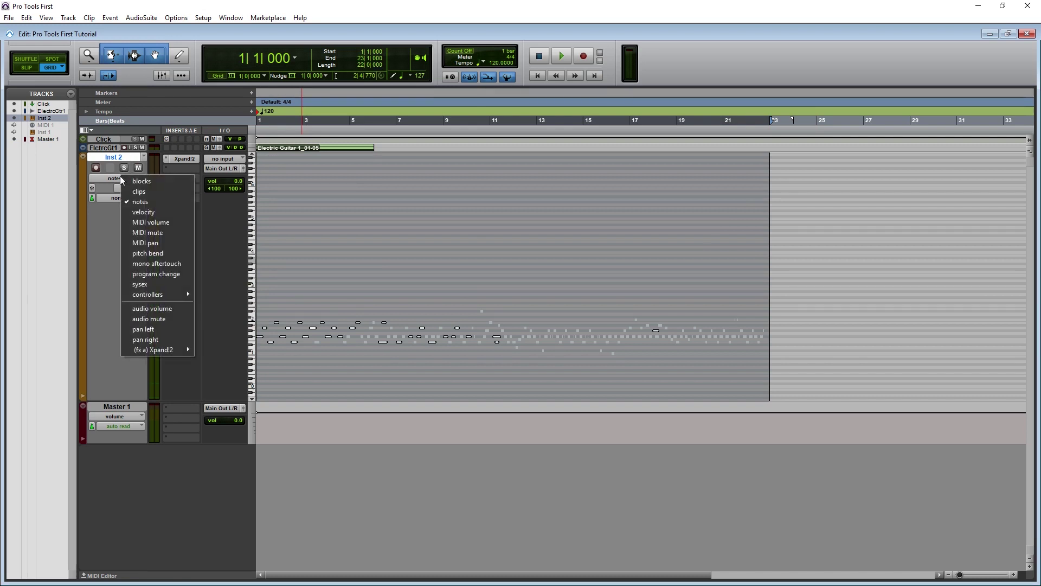
left_click(135, 213)
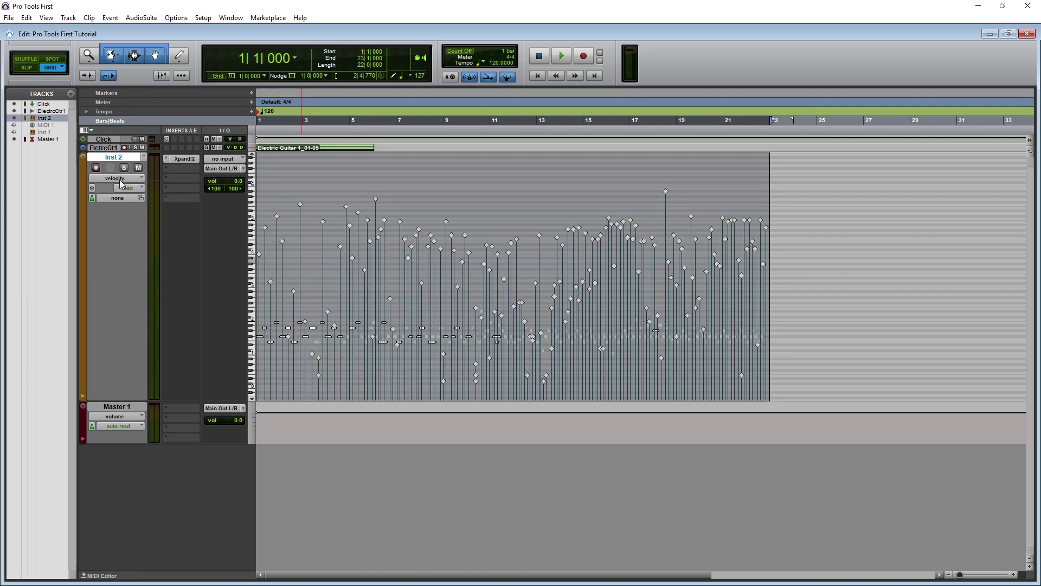
Cycle Inst 2's track view through MIDI volume, mute and pan.
left_click(116, 178)
left_click(136, 222)
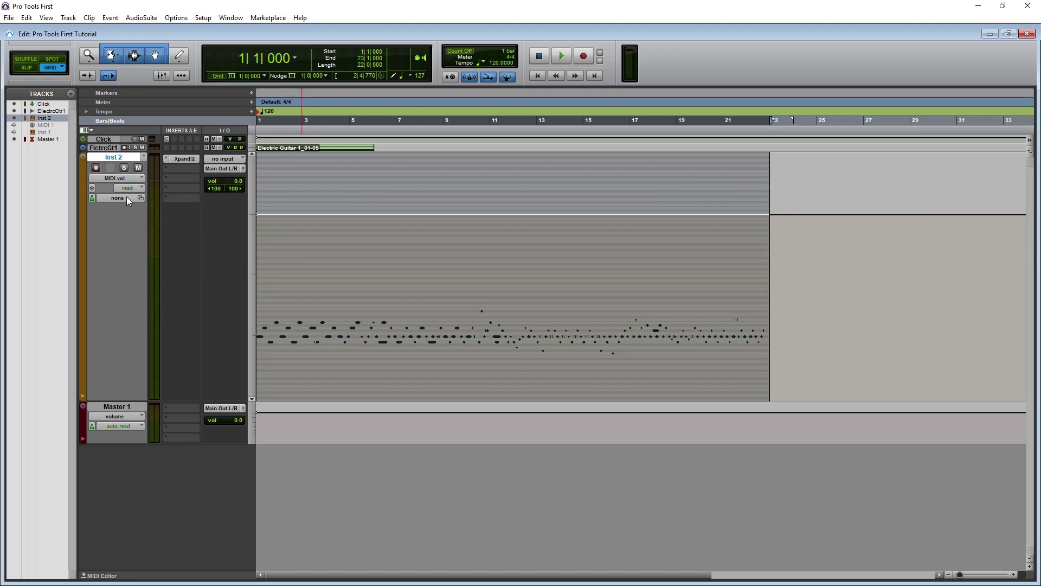
left_click(116, 178)
left_click(137, 230)
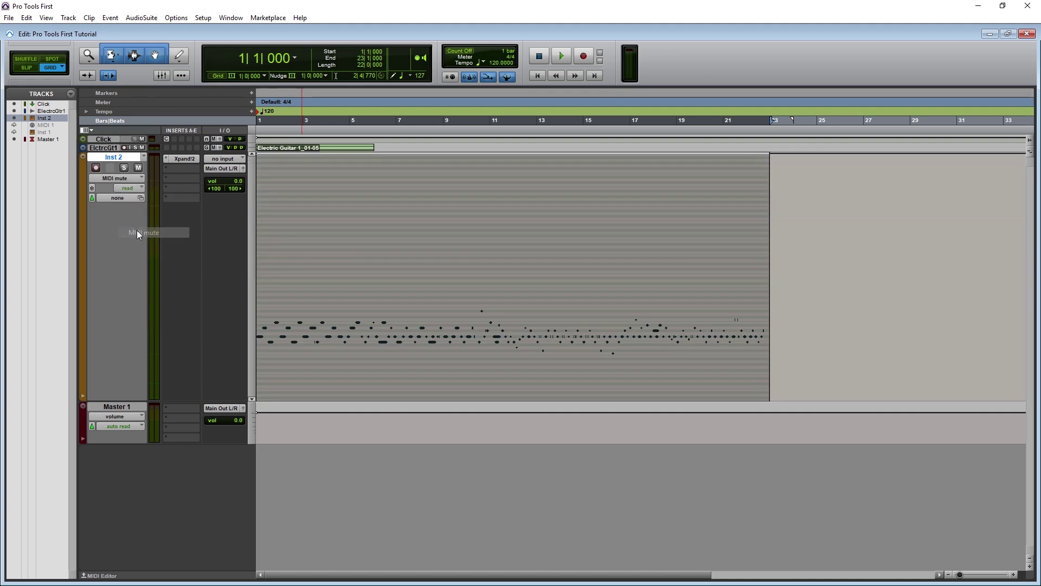
left_click(120, 178)
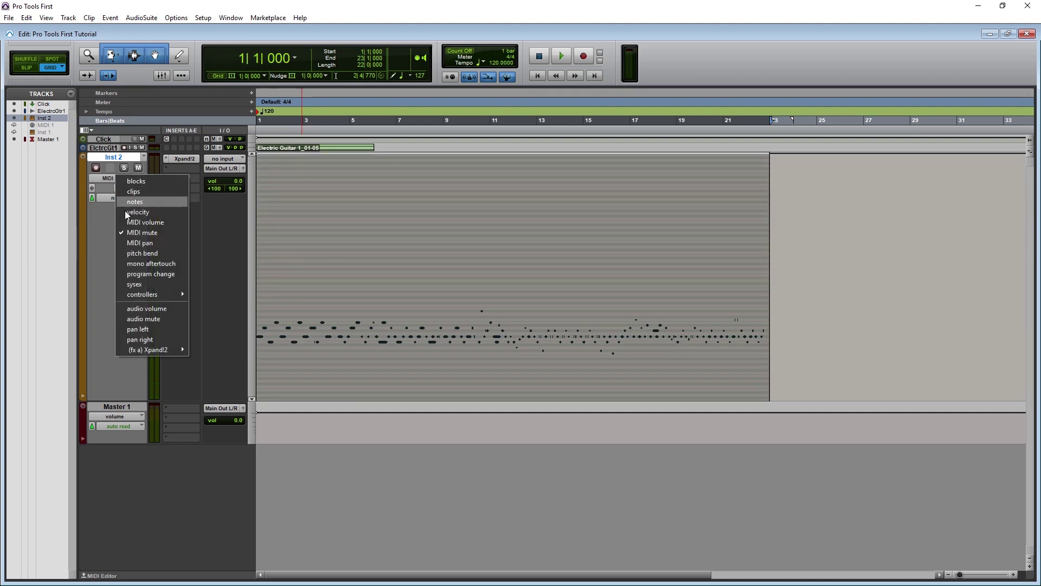
left_click(138, 245)
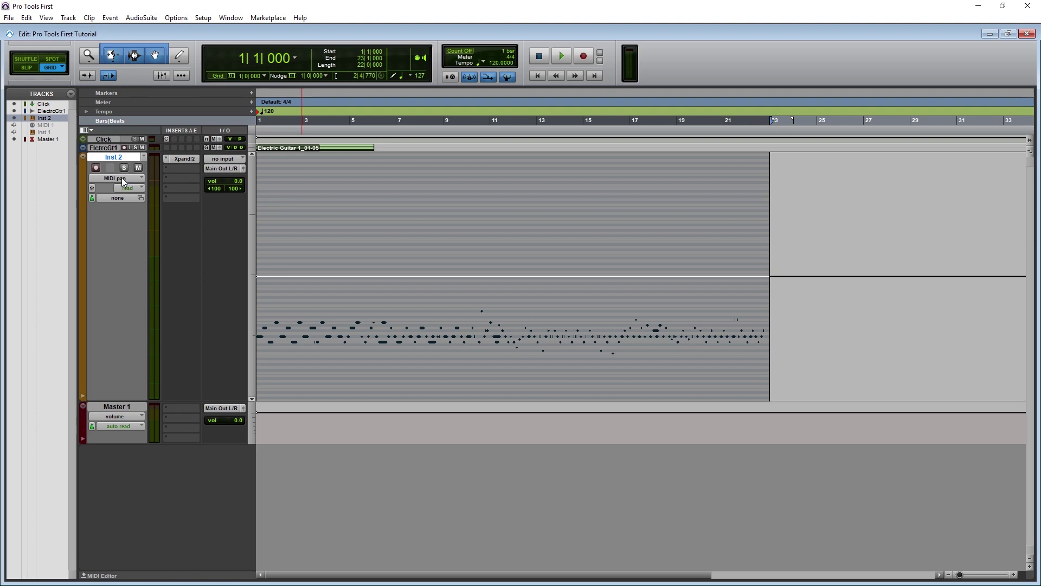
Display pitch bend, mono aftertouch, program change and sysex data on Inst 2.
left_click(123, 182)
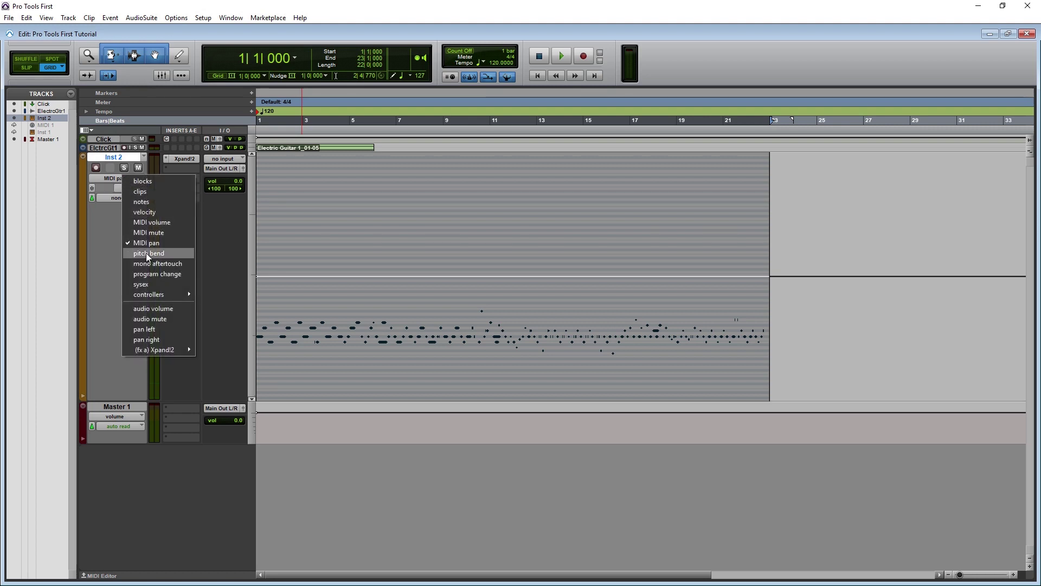
left_click(146, 252)
left_click(114, 178)
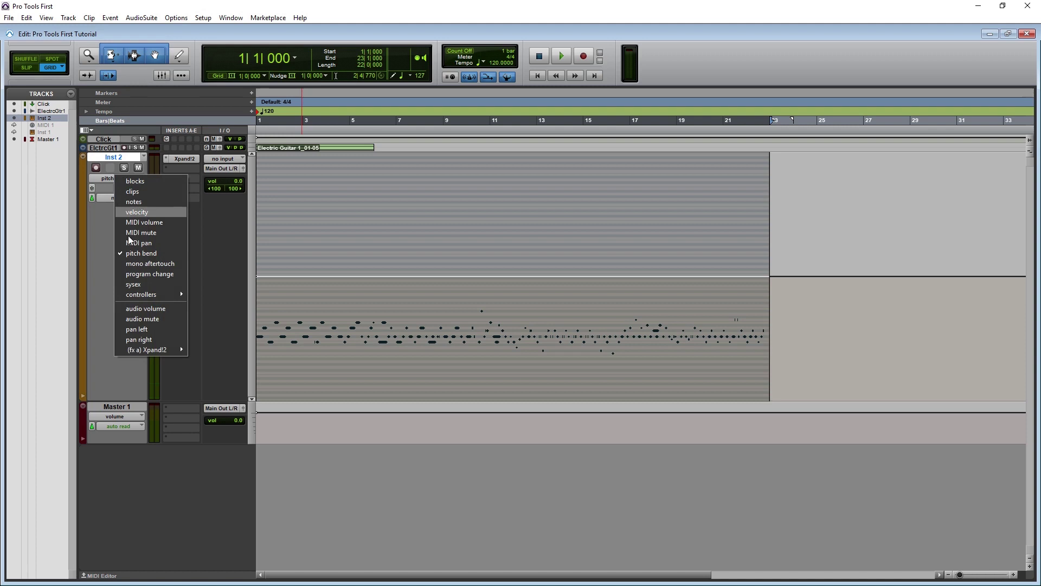
left_click(138, 261)
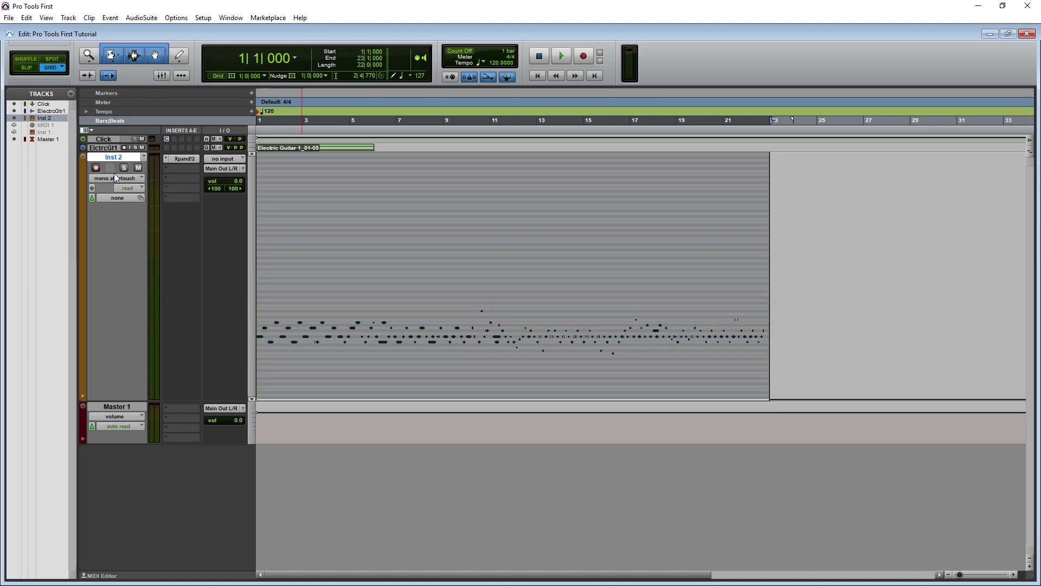
left_click(115, 178)
left_click(141, 275)
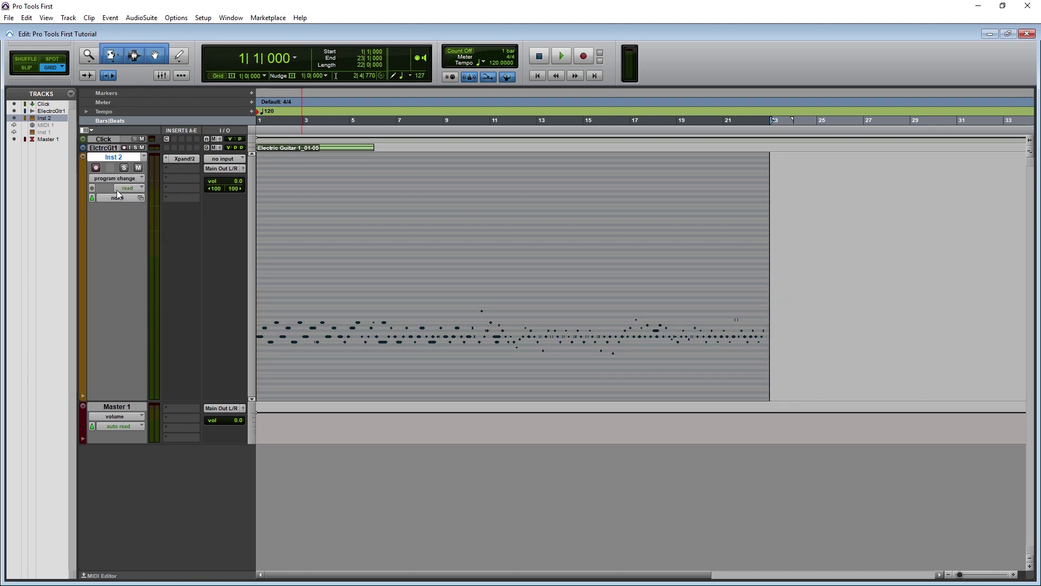
left_click(115, 181)
left_click(135, 282)
Show audio volume, audio mute and left pan, then return Inst 2 to notes.
left_click(115, 177)
left_click(146, 307)
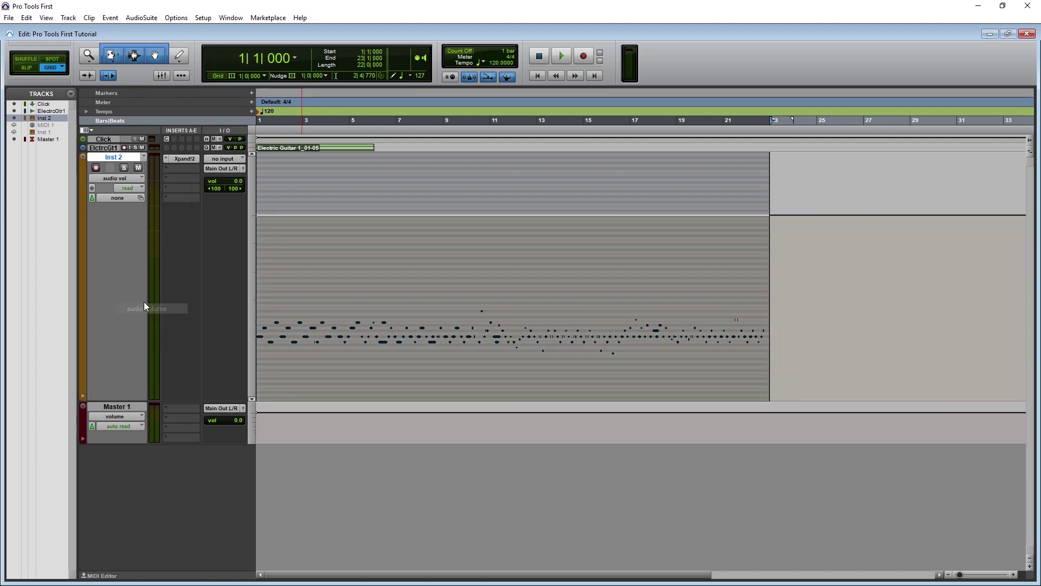
left_click(115, 177)
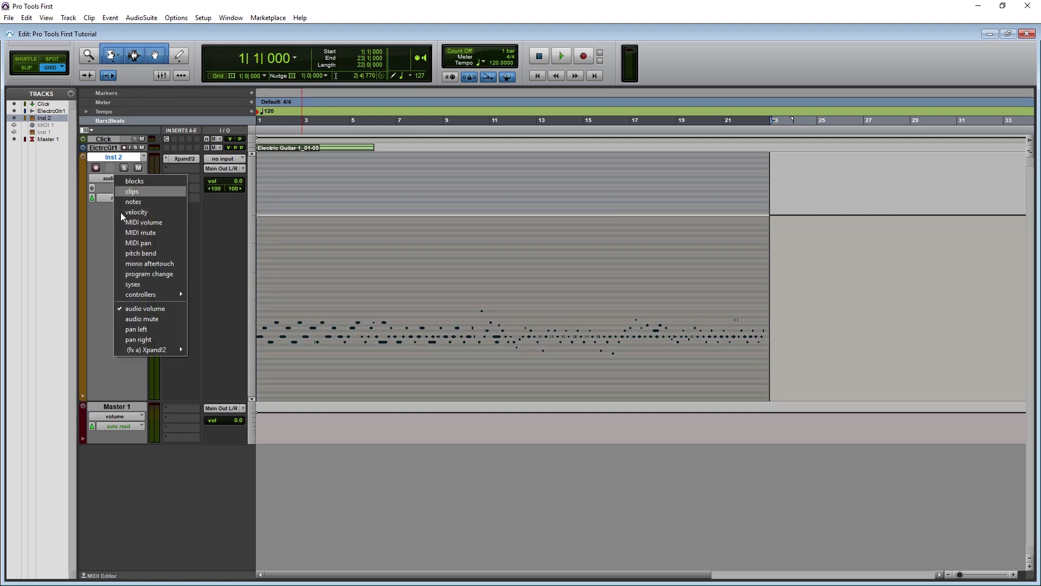
left_click(141, 318)
left_click(129, 178)
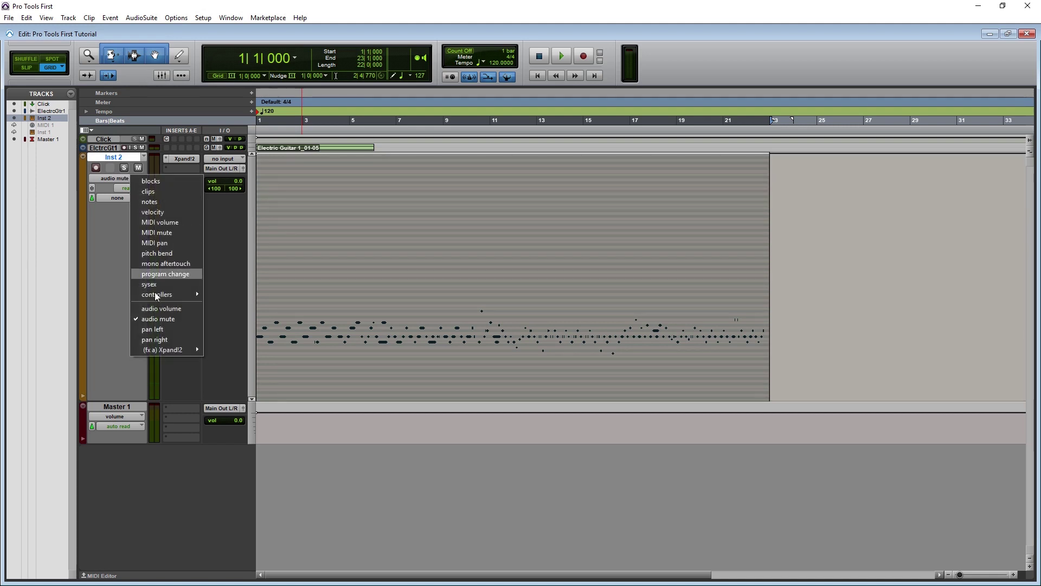
left_click(155, 329)
left_click(130, 177)
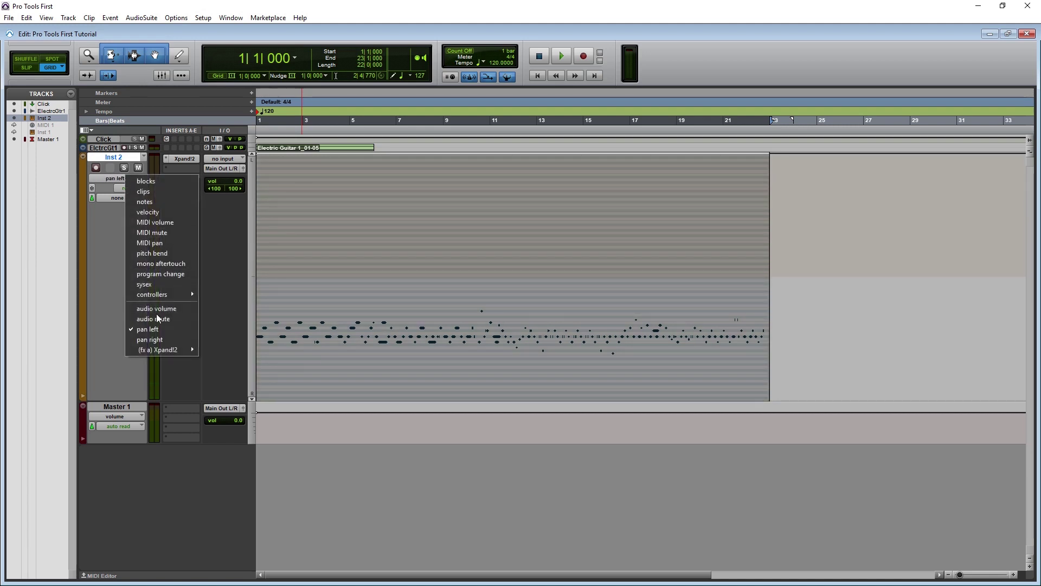
left_click(146, 202)
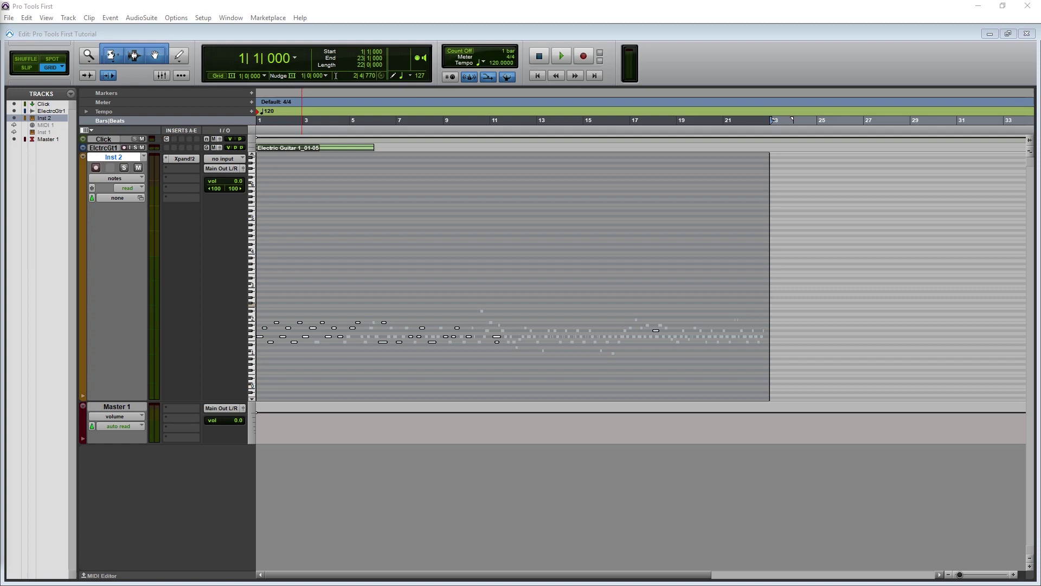
Select the Pencil tool with the Free Hand shape.
left_click(180, 56)
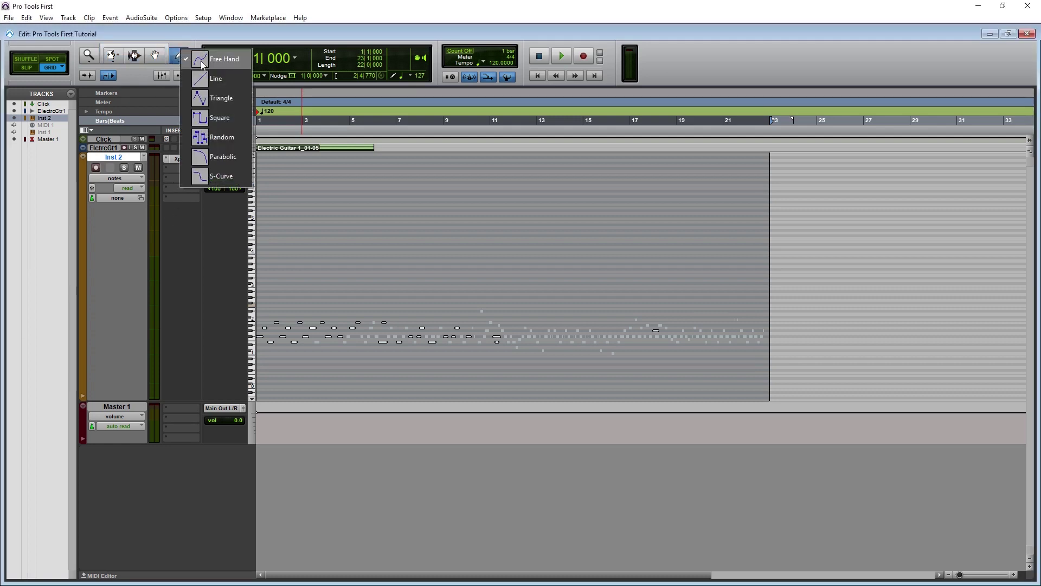
left_click(202, 64)
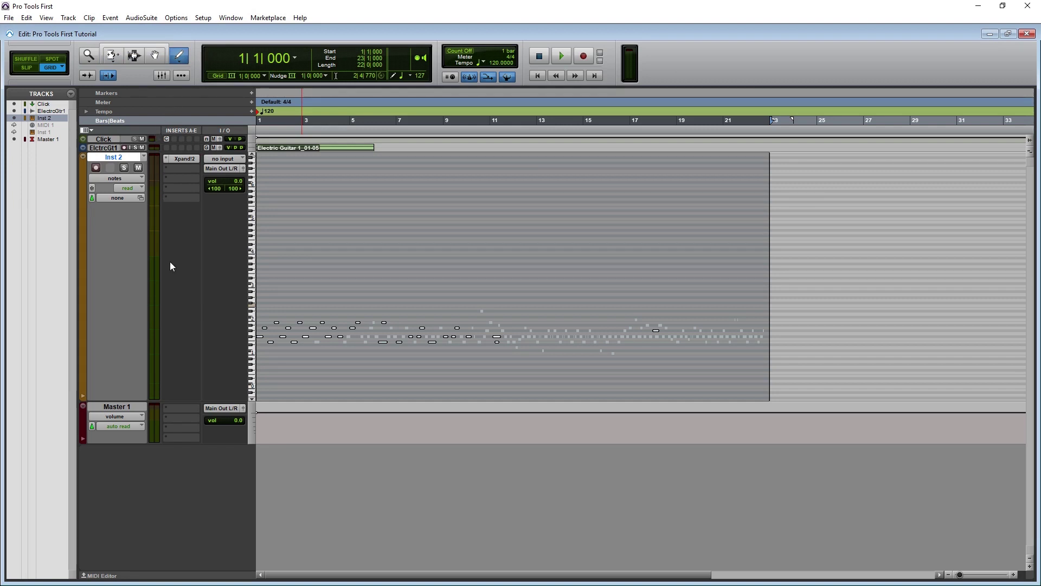
left_click(126, 178)
key("Escape")
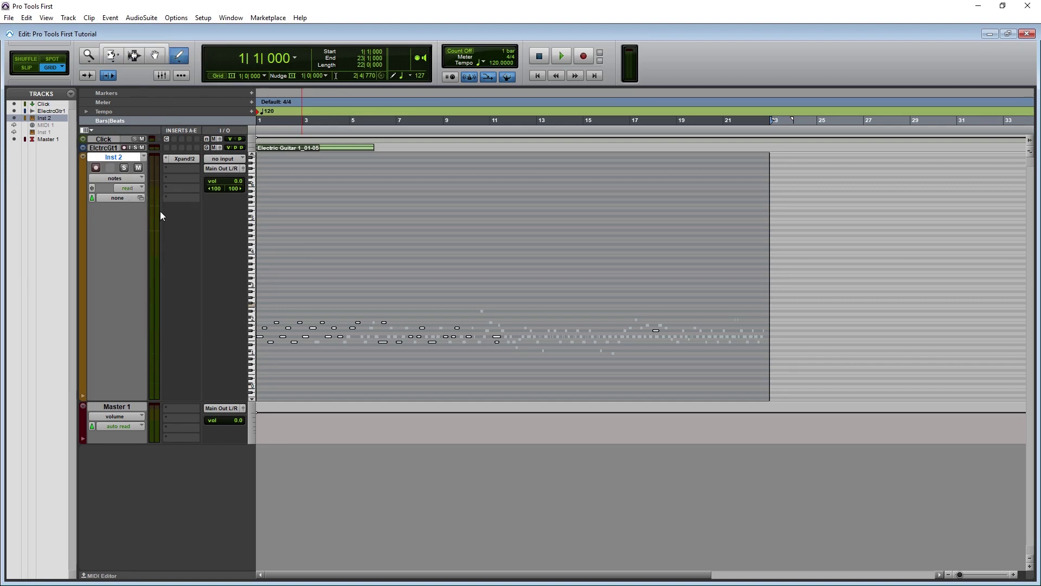
Make Inst 2 much taller and zoom the view to bars 1–5.
left_click_drag(196, 396, 187, 519)
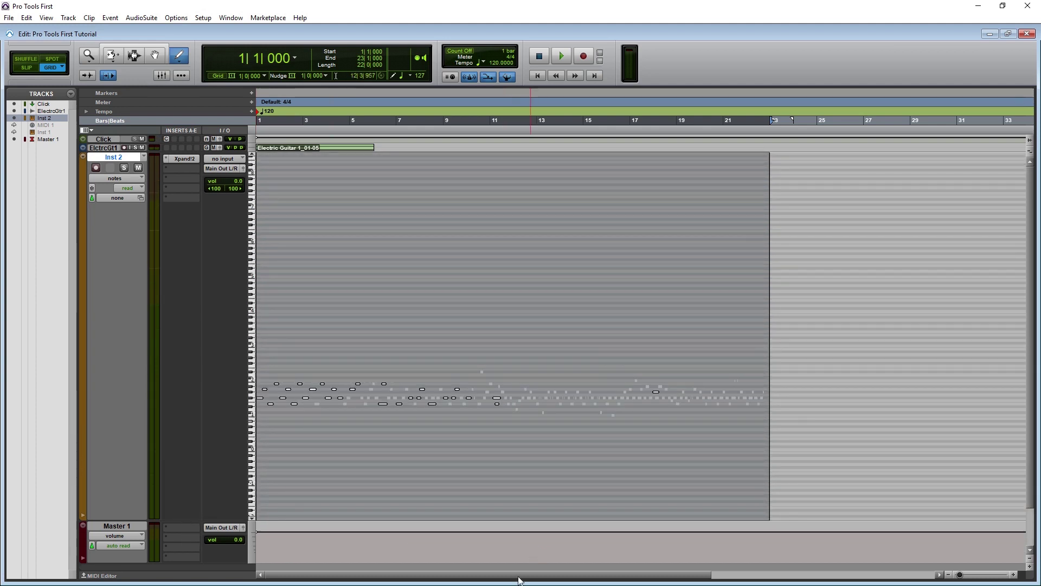
left_click(1013, 573)
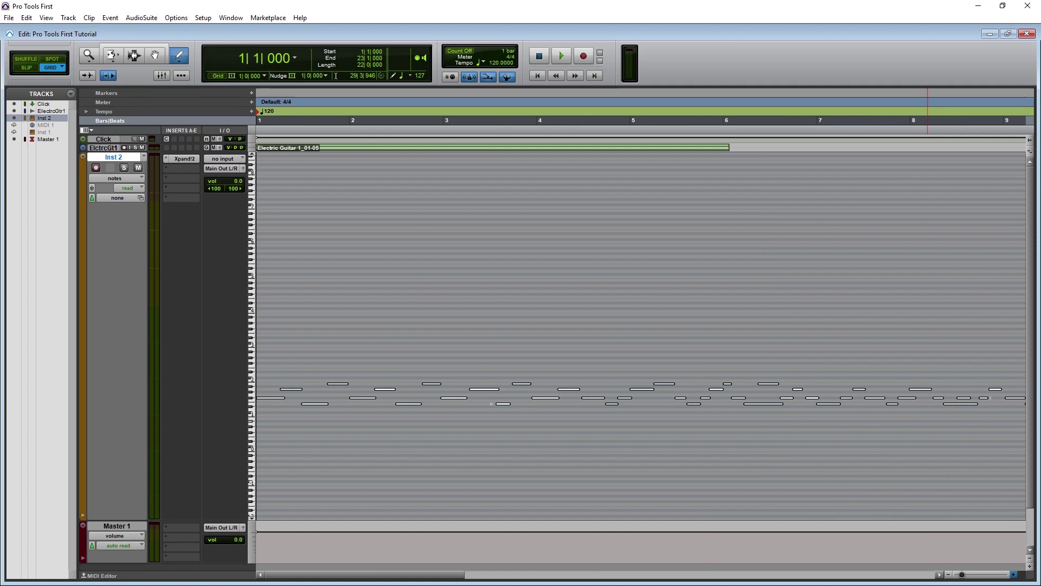
left_click(692, 574)
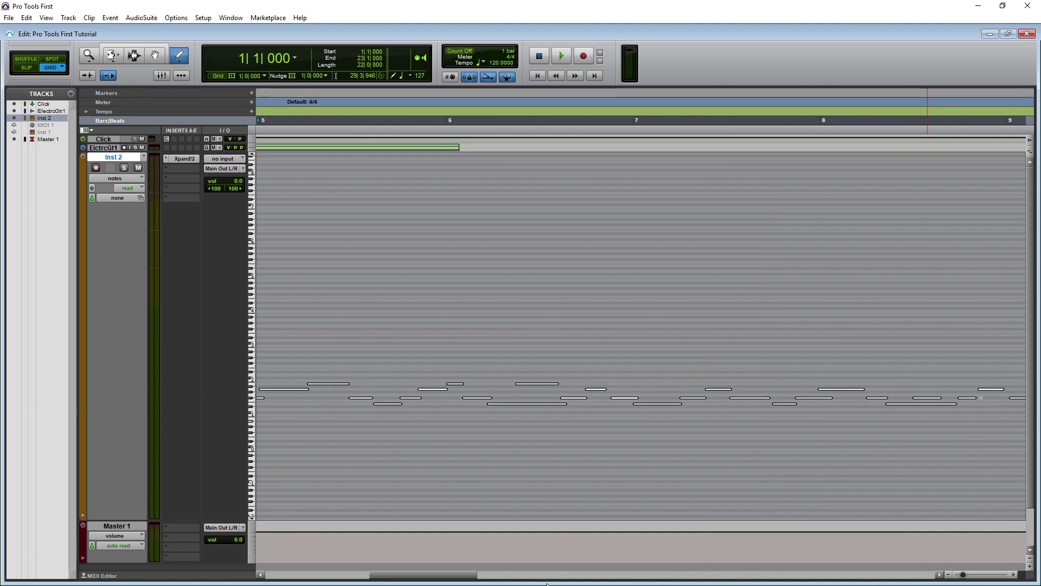
left_click_drag(434, 579, 253, 578)
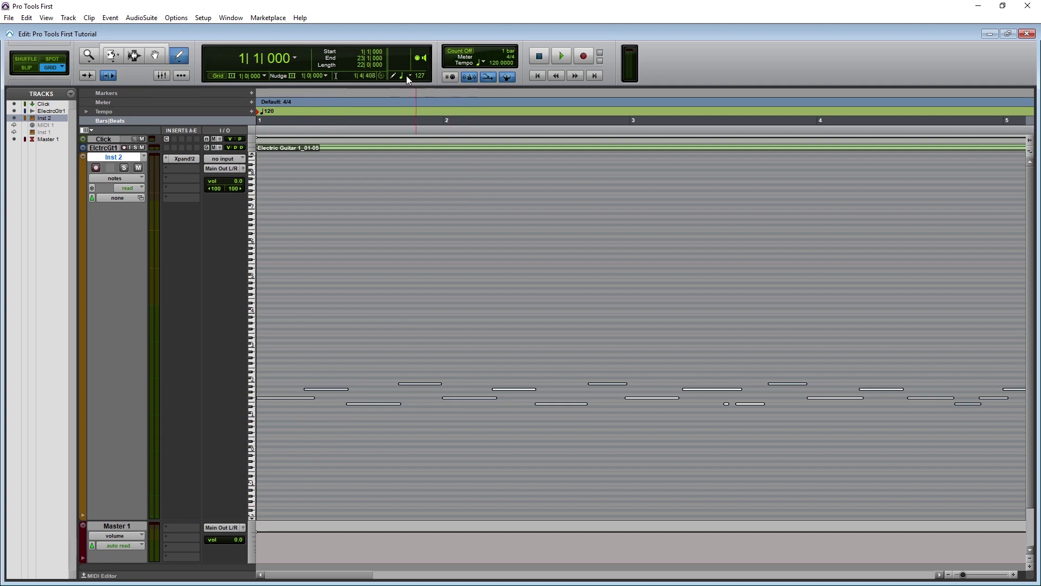
Set the grid to 1/8 note and draw notes at 1|2 and 1|3.
left_click(263, 77)
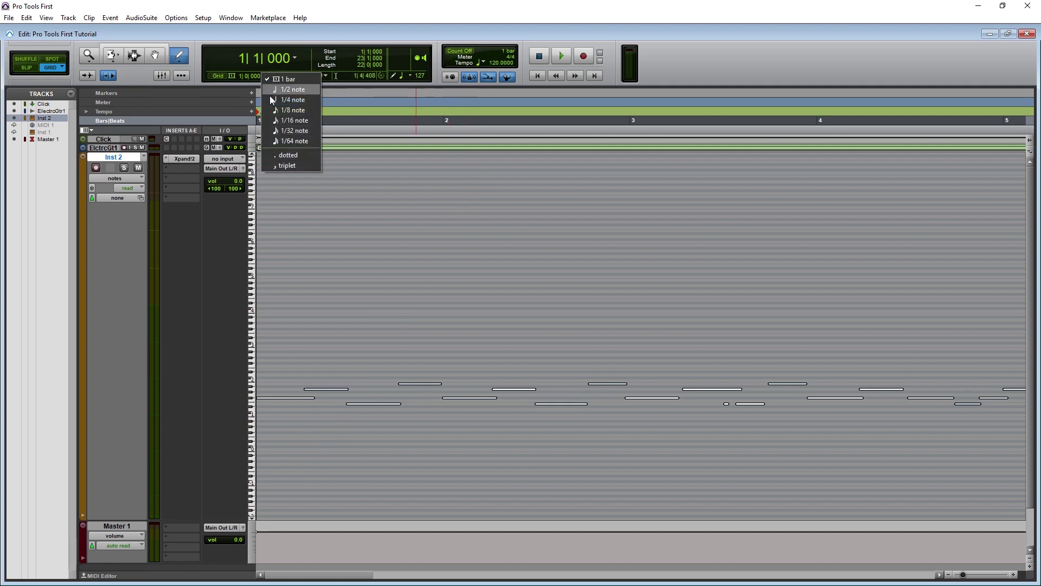
left_click(279, 111)
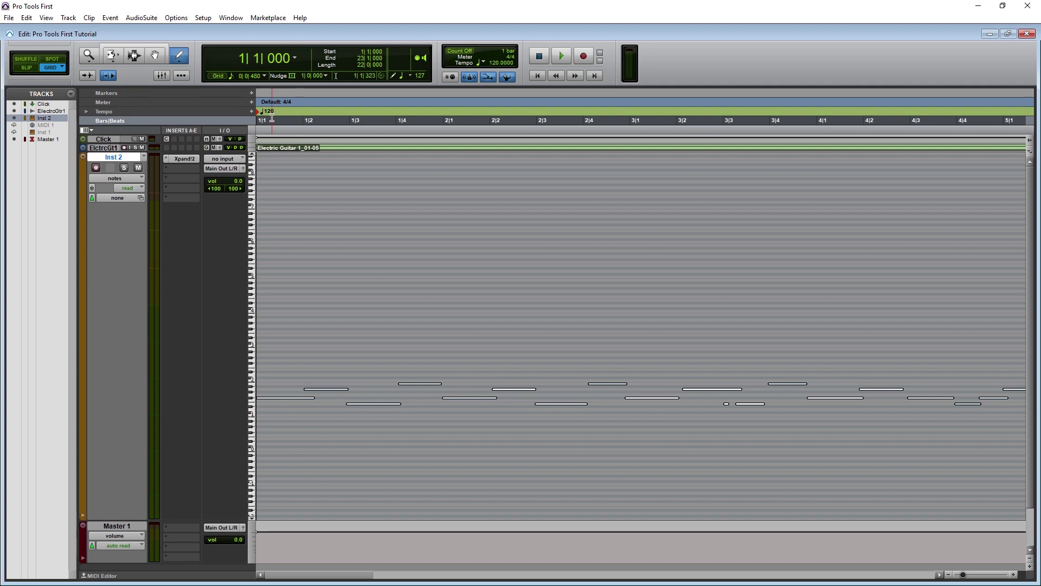
left_click(305, 351)
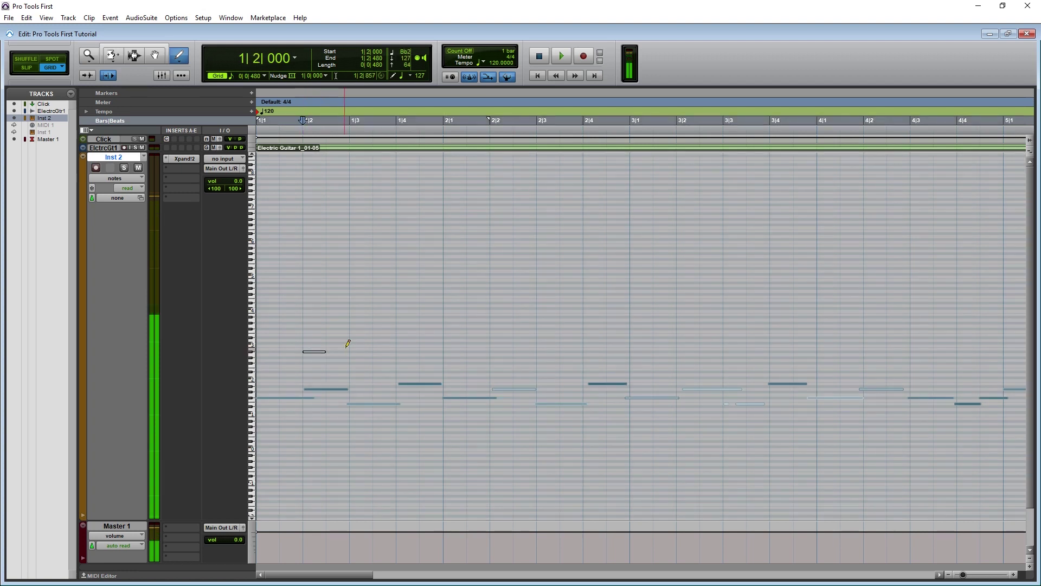
left_click_drag(350, 348, 354, 344)
Set drawn note length to 1/8 and draw eighth notes from 1|4 past 2|1.
left_click(402, 77)
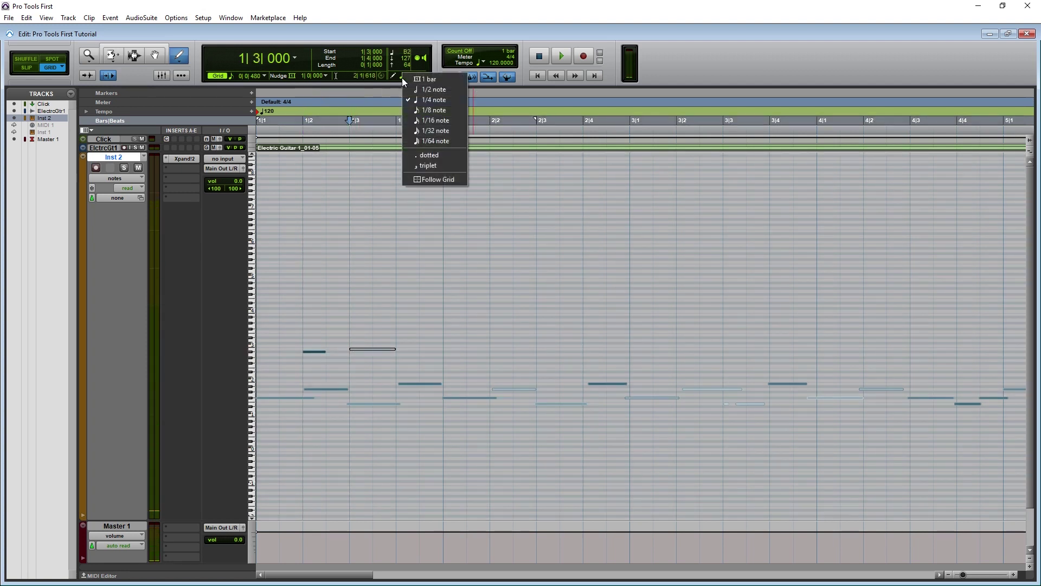
left_click(425, 110)
left_click(404, 334)
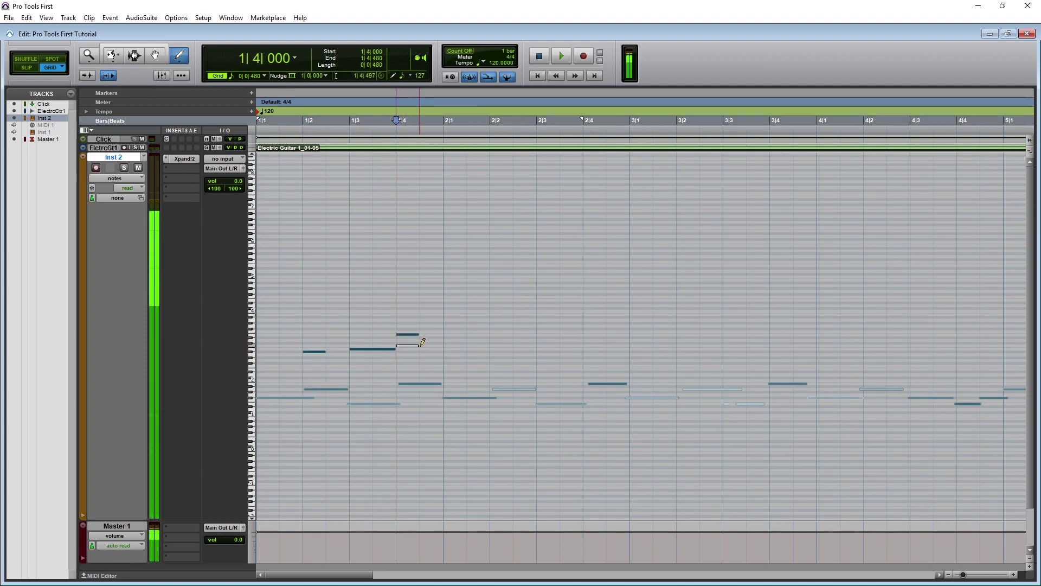
left_click(404, 345)
left_click(428, 348)
left_click(431, 340)
left_click(454, 340)
left_click(455, 351)
left_click(478, 363)
left_click(478, 345)
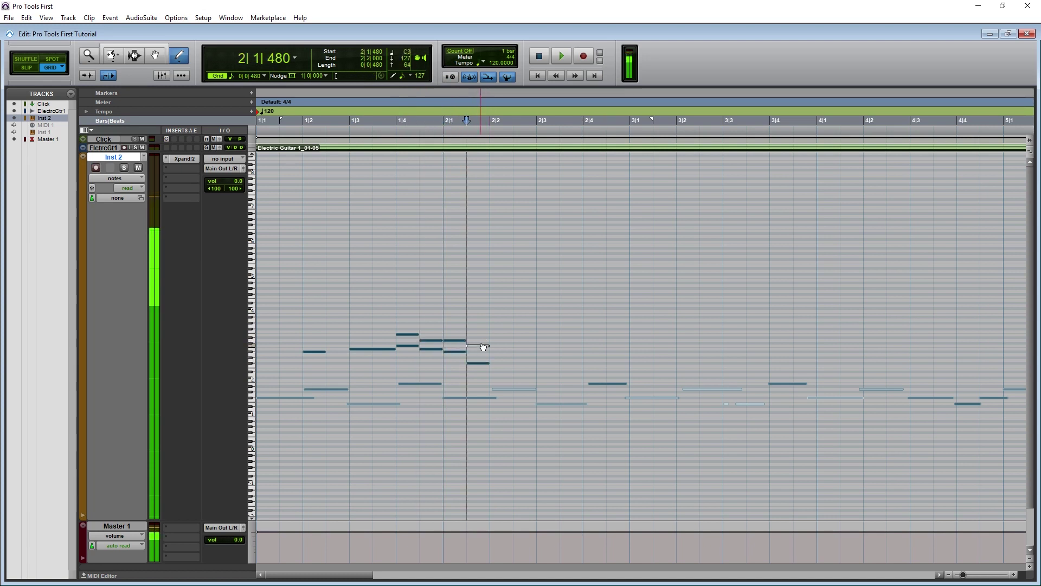
left_click(479, 334)
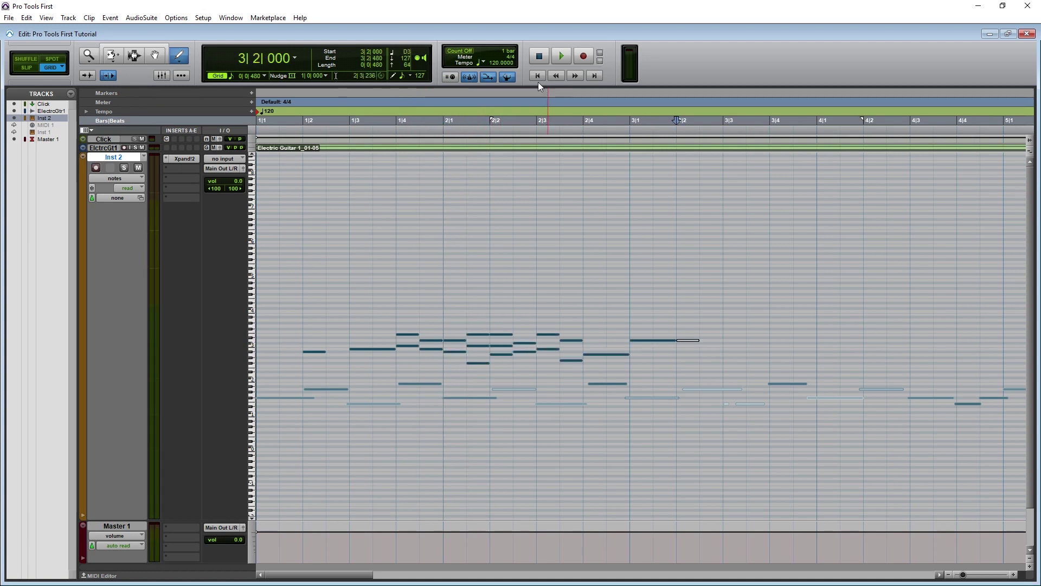
Play back the drawn notes from the start.
left_click(537, 75)
left_click(558, 56)
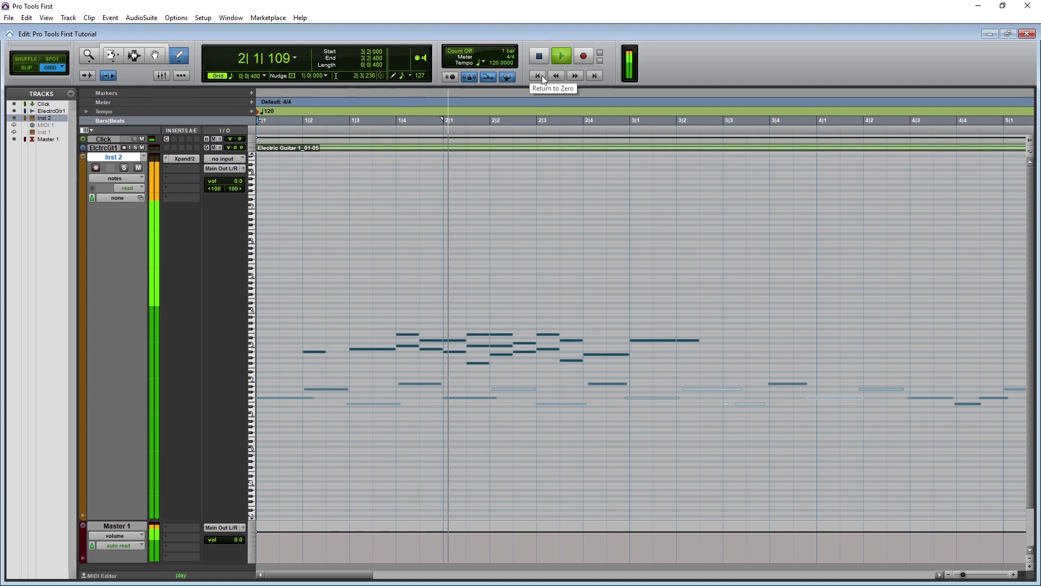
left_click(539, 55)
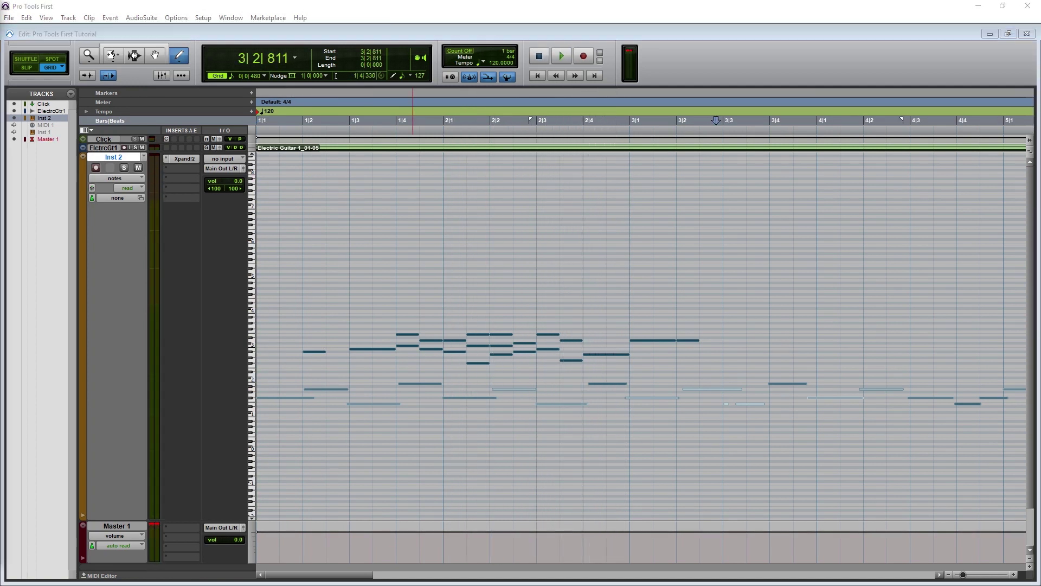
Delete the drawn notes at 1|2, 1|3 and 1|4.
left_click(317, 352)
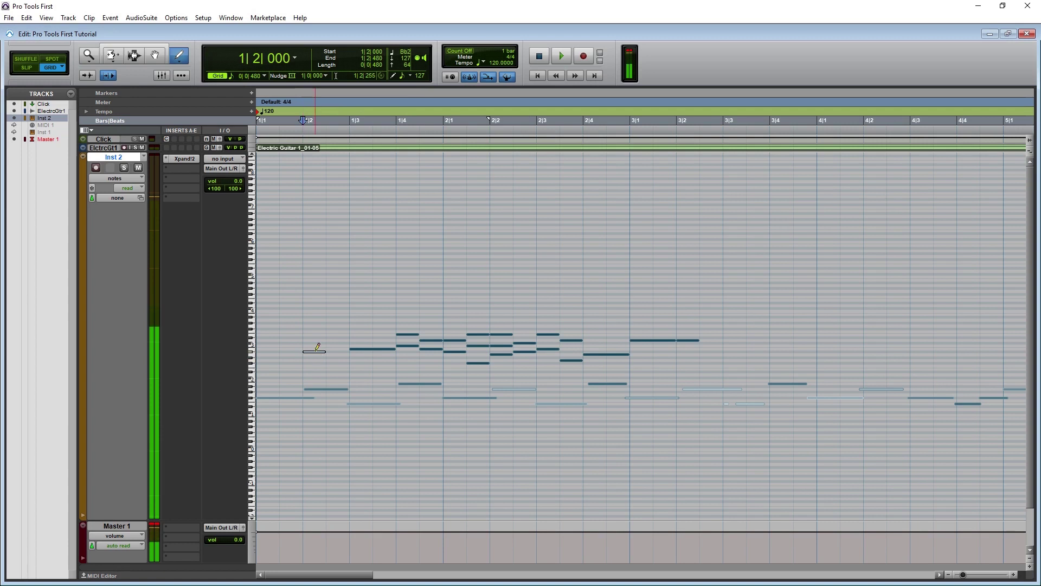
left_click(319, 351, "alt")
left_click(379, 350)
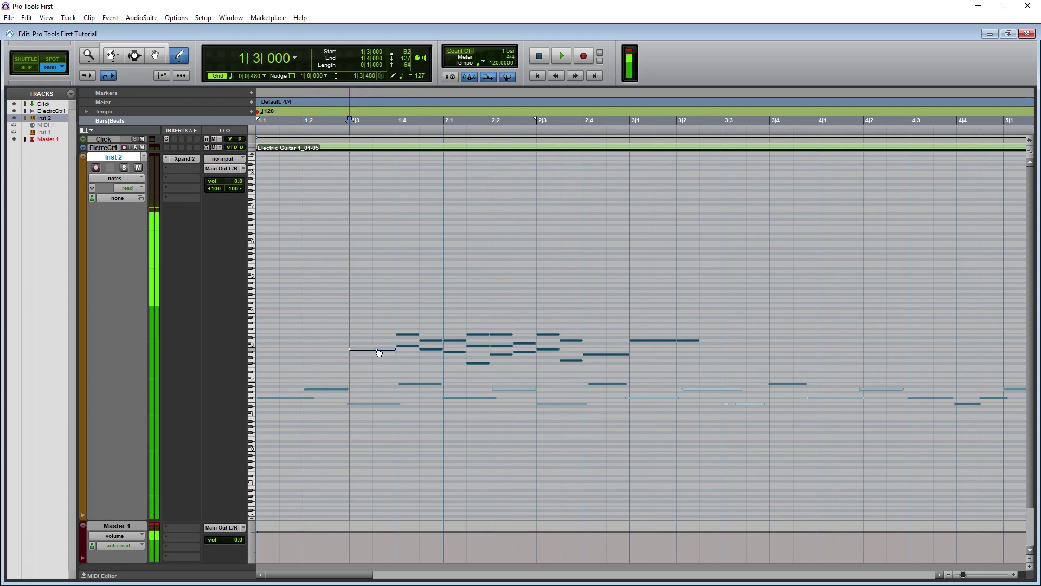
left_click(379, 348, "alt")
left_click(408, 346)
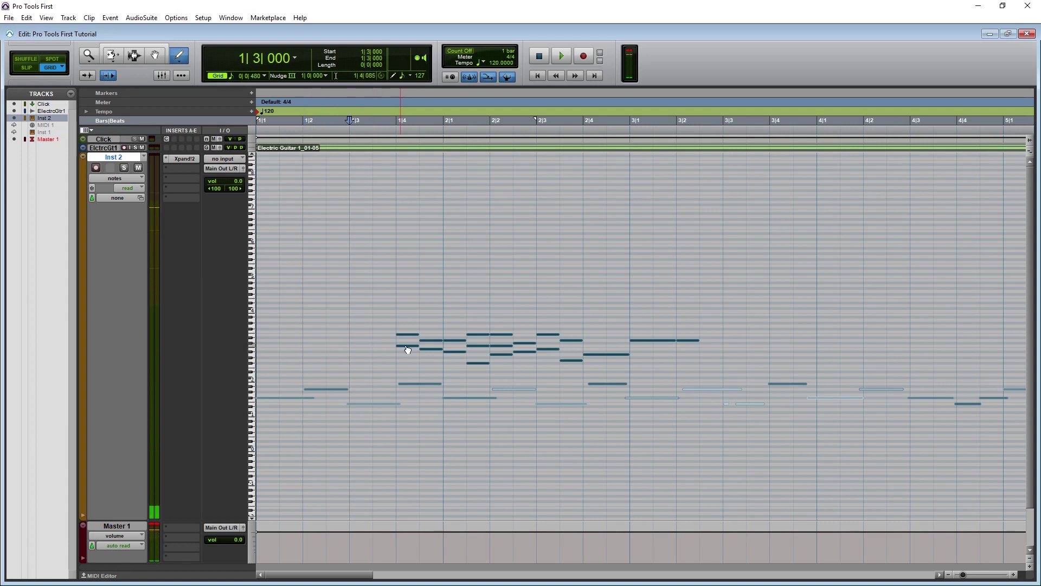
left_click(408, 345, "alt")
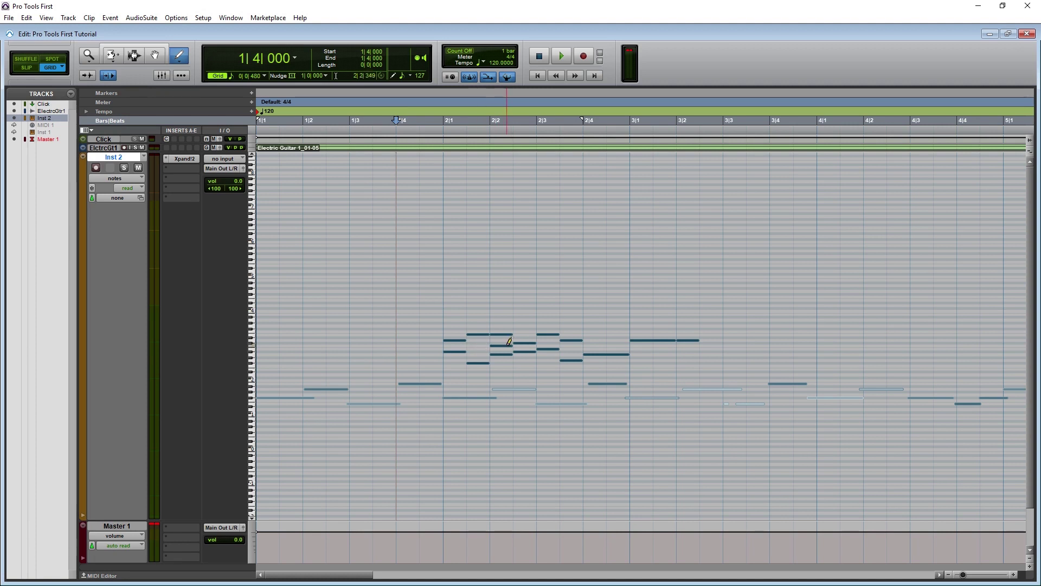
Show velocities, lower the 1|2 note's velocity and raise the 1|3 note's.
left_click(132, 177)
left_click(157, 212)
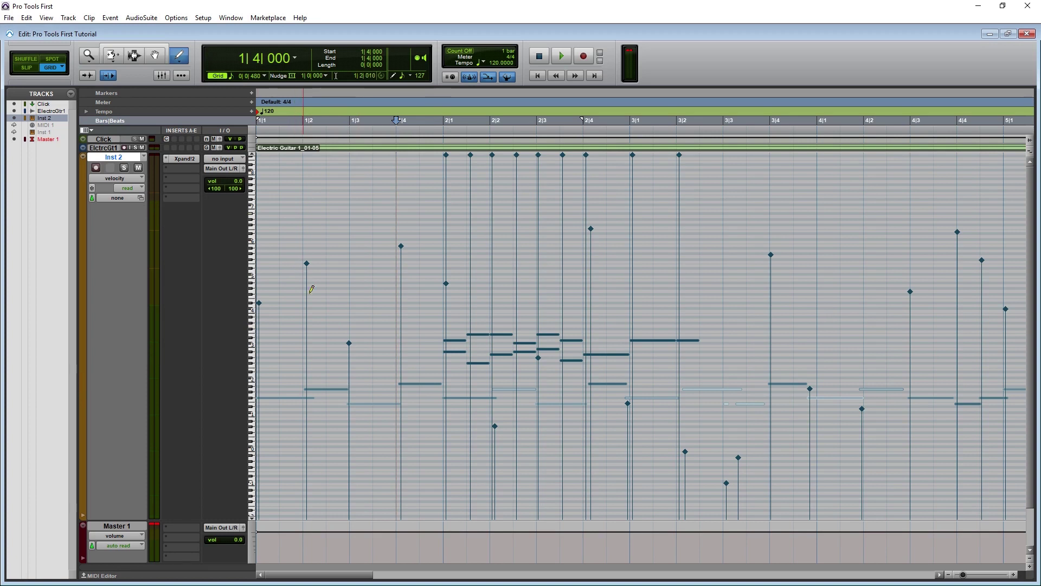
left_click(321, 389)
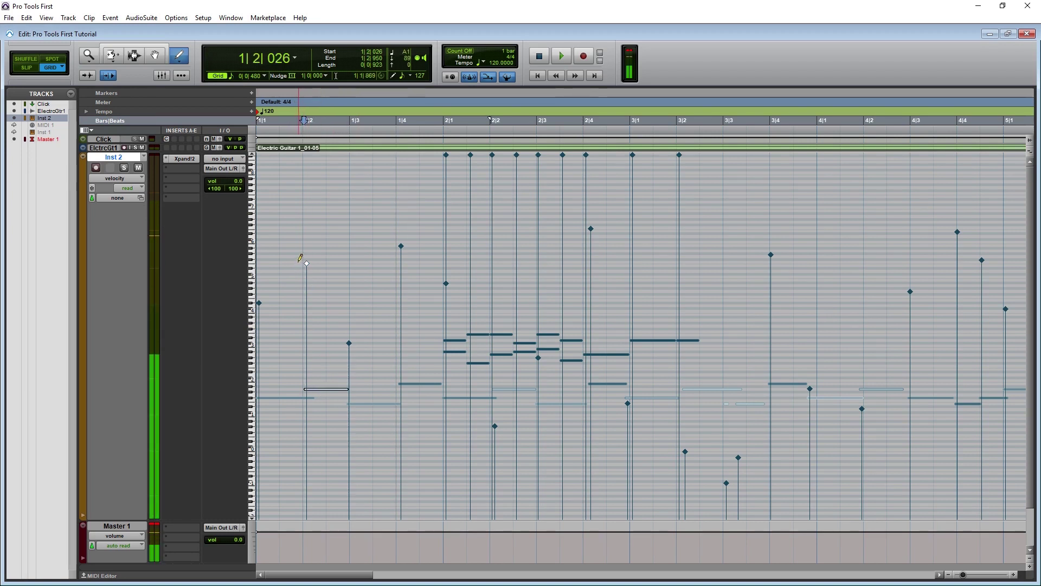
left_click_drag(308, 267, 306, 379)
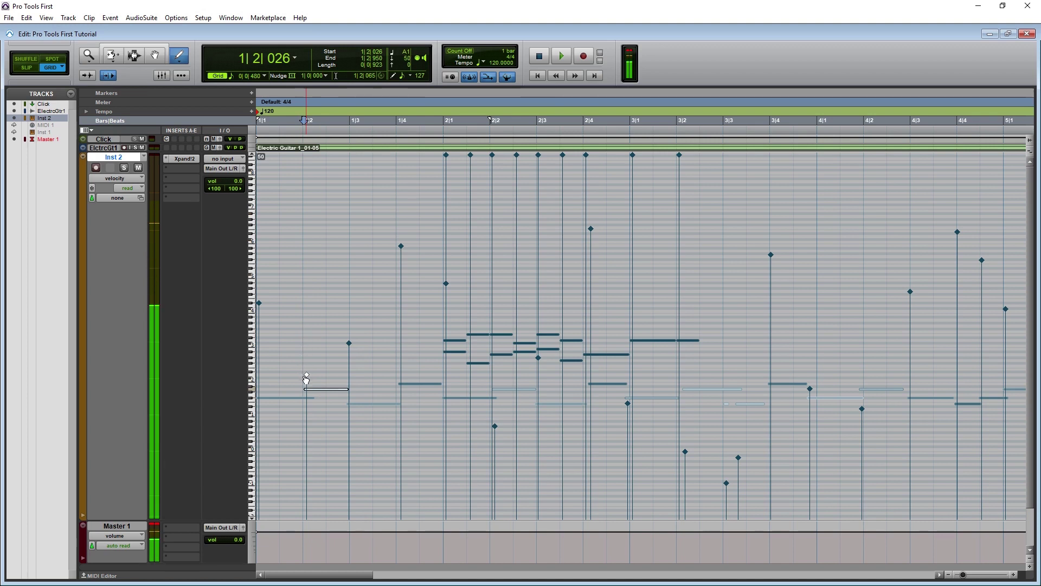
left_click(349, 345)
left_click_drag(350, 345, 349, 284)
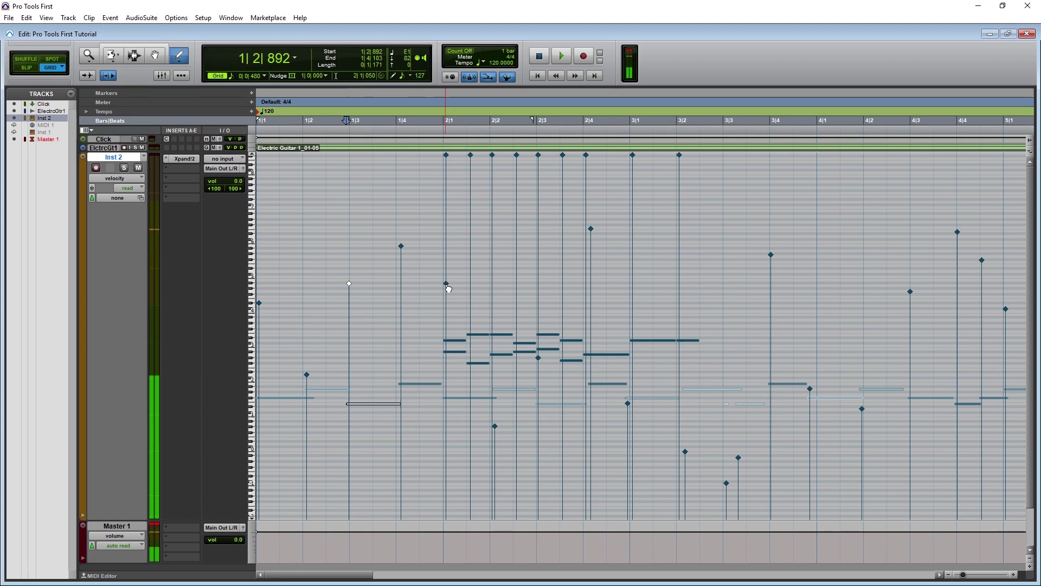
Lower velocities of the 2|1 notes (Bb2 to 103), E3 at 2|1|480 to 101, A2 at 2|2 to 102.
mouse_move(446, 283)
left_mouse_down()
mouse_move(447, 309)
mouse_move(446, 291)
left_mouse_up()
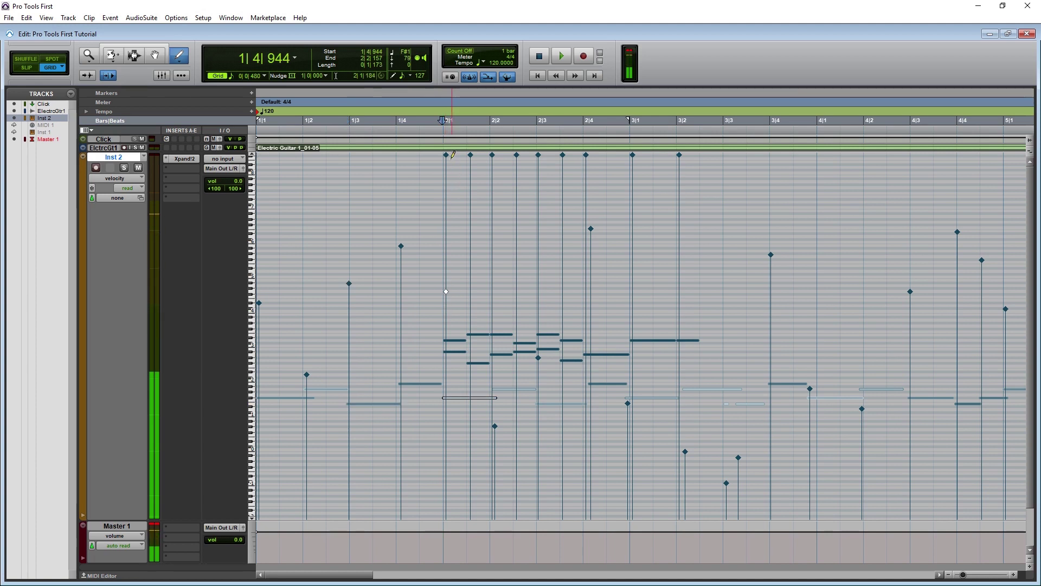
left_click_drag(446, 157, 446, 189)
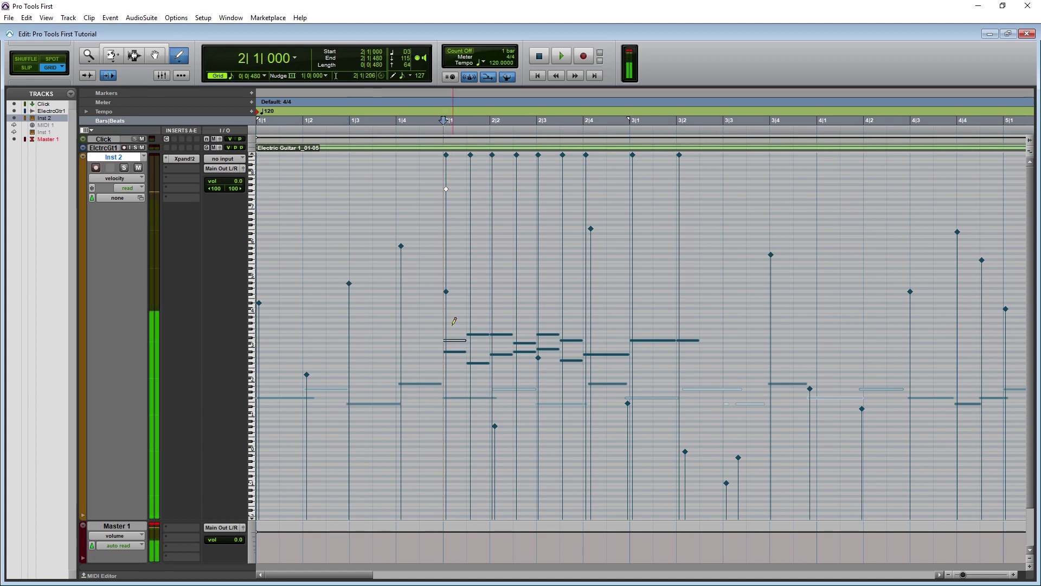
left_click(454, 352)
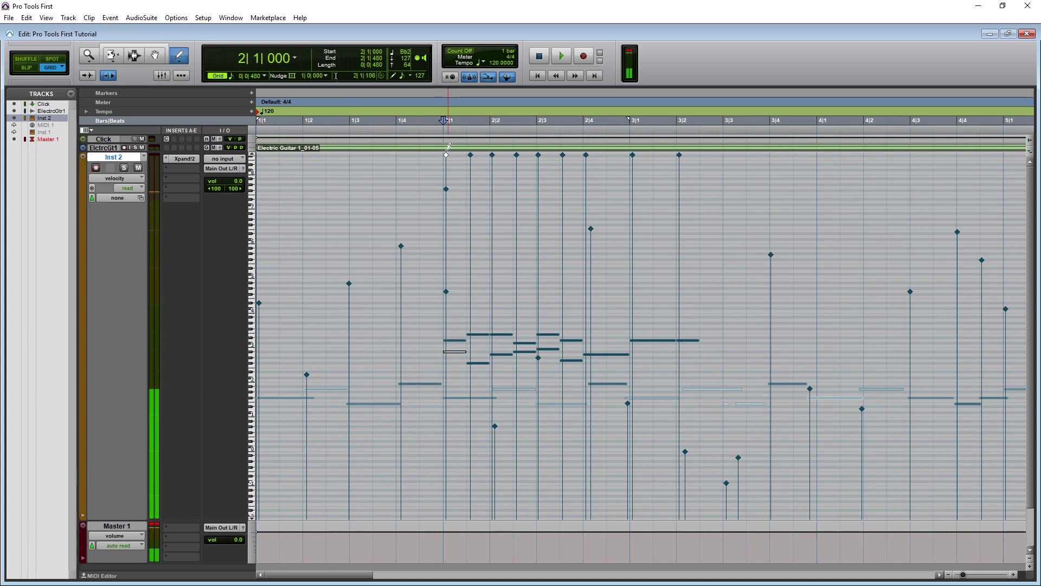
left_click_drag(447, 156, 446, 223)
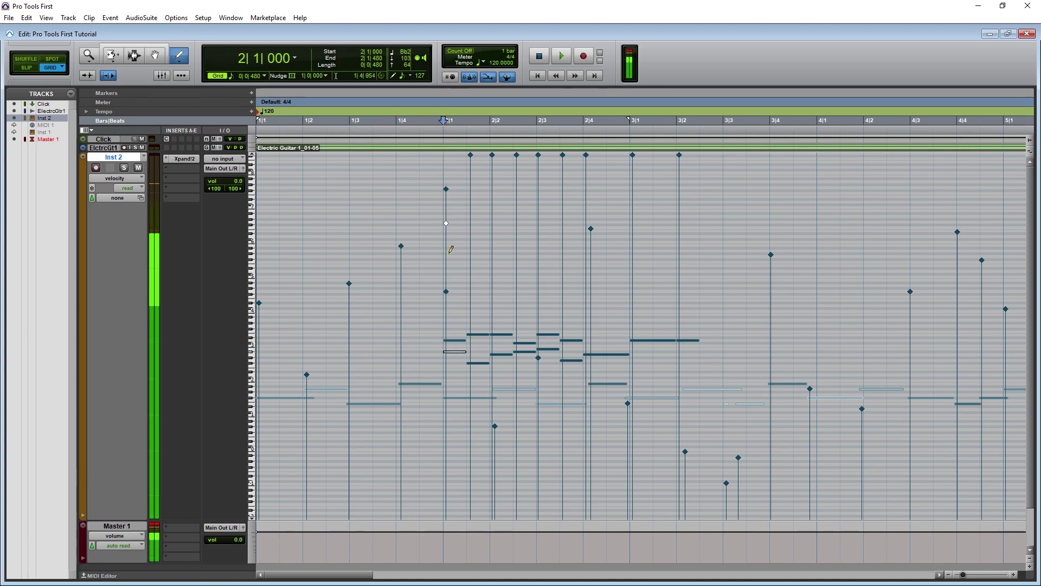
left_click(485, 338)
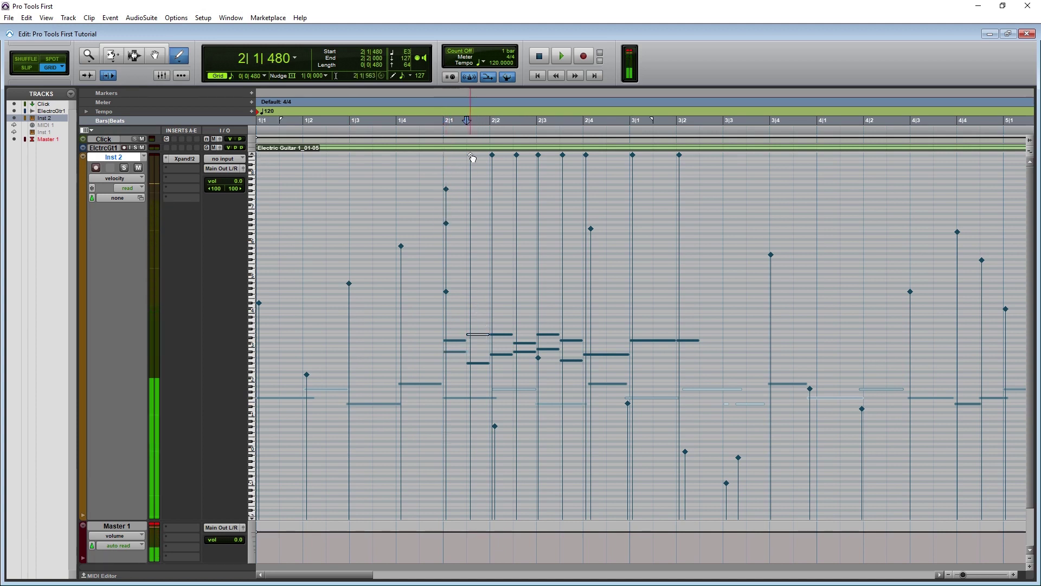
left_click_drag(473, 158, 472, 187)
left_click_drag(472, 225, 470, 228)
left_click(505, 356)
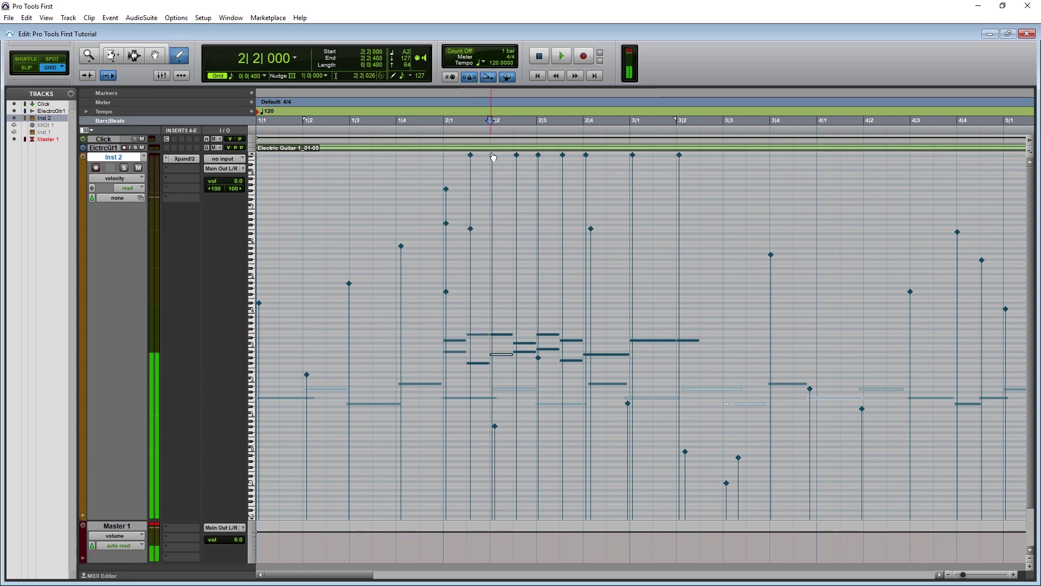
left_click_drag(492, 157, 492, 232)
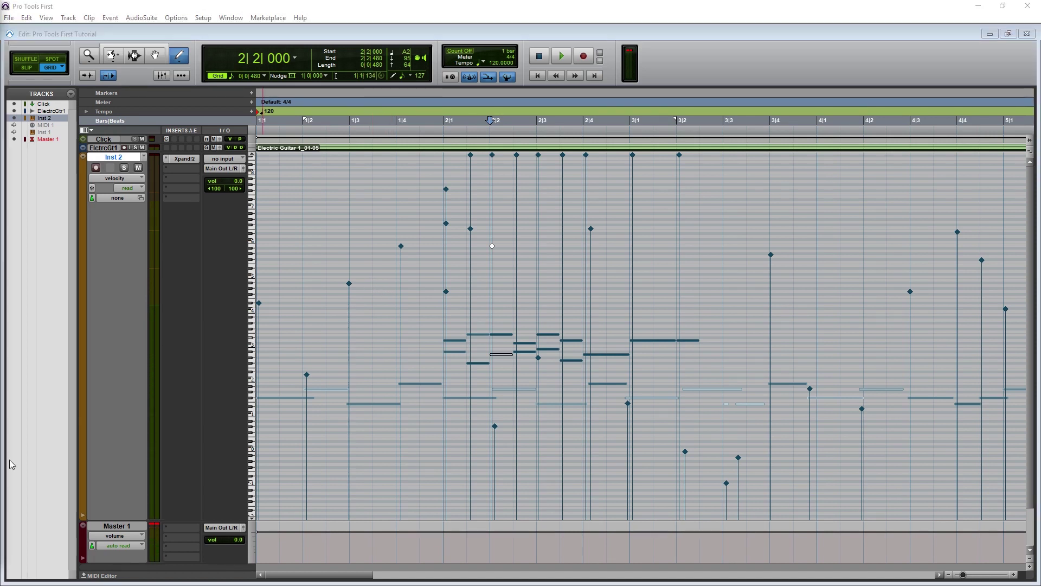
Show Inst 2's pitch bend lane with the Free Hand Pencil selected.
left_click(134, 180)
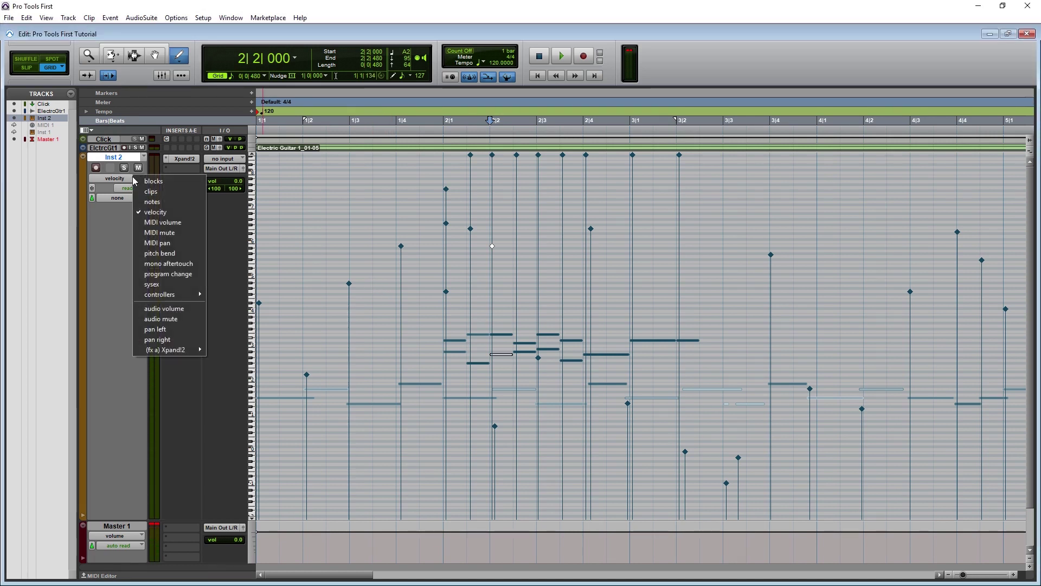
left_click(157, 253)
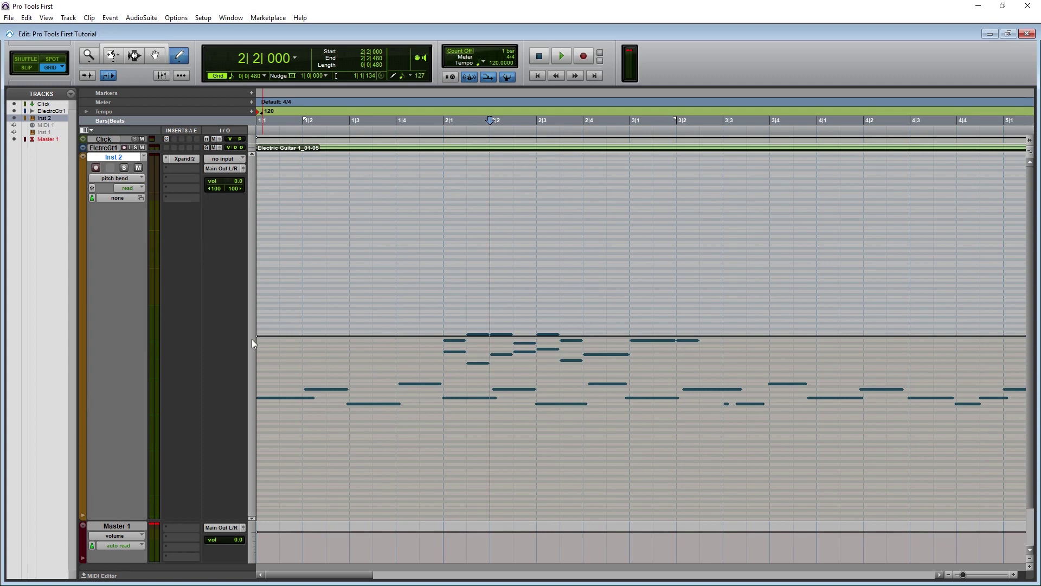
left_click(184, 60)
left_click(217, 59)
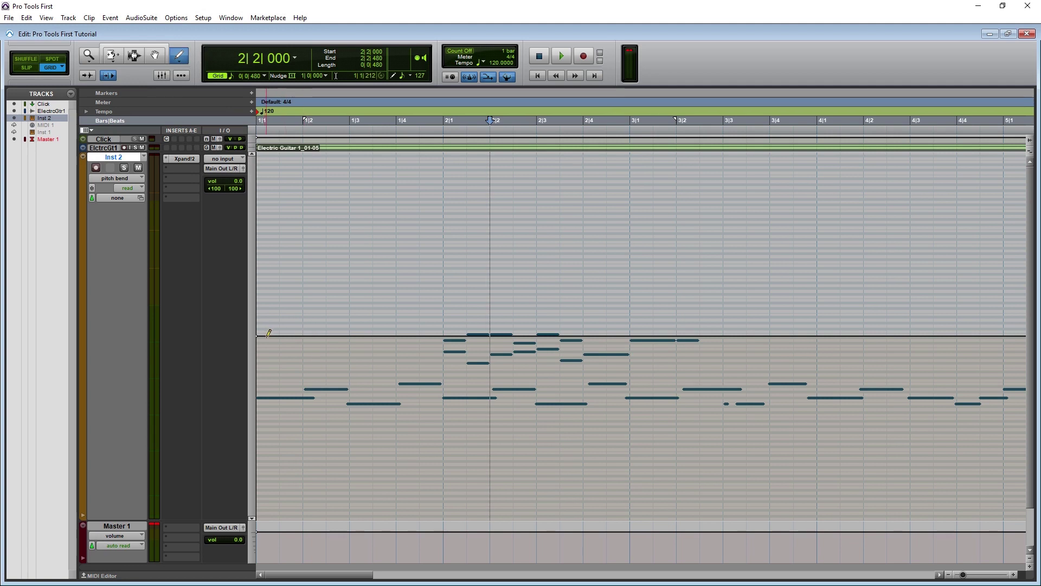
Draw a freehand pitch-bend curve across the notes and play it back.
left_click_drag(268, 330, 318, 327)
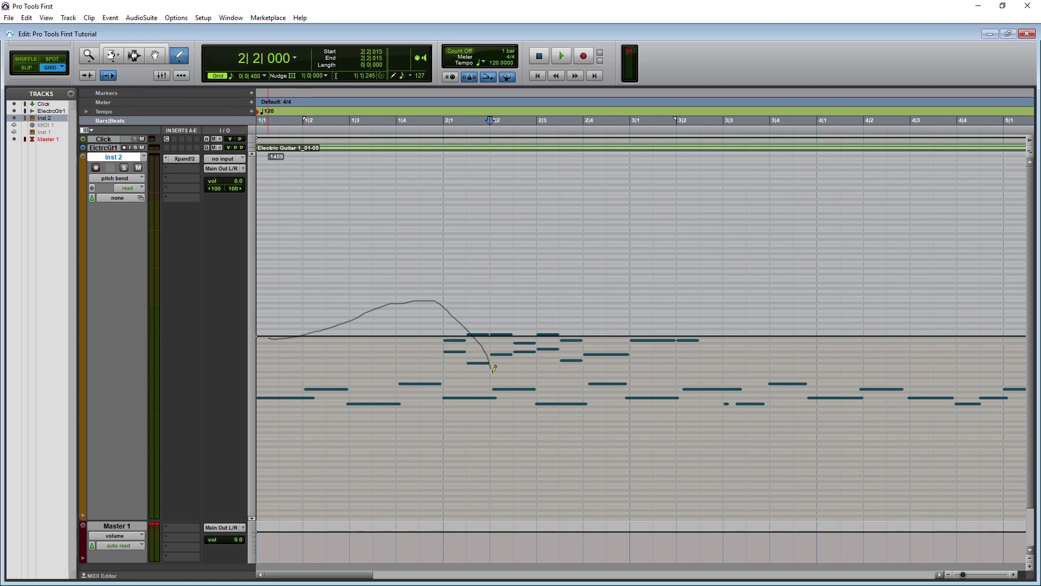
mouse_move(591, 307)
left_mouse_down()
mouse_move(610, 370)
mouse_move(648, 345)
left_mouse_up()
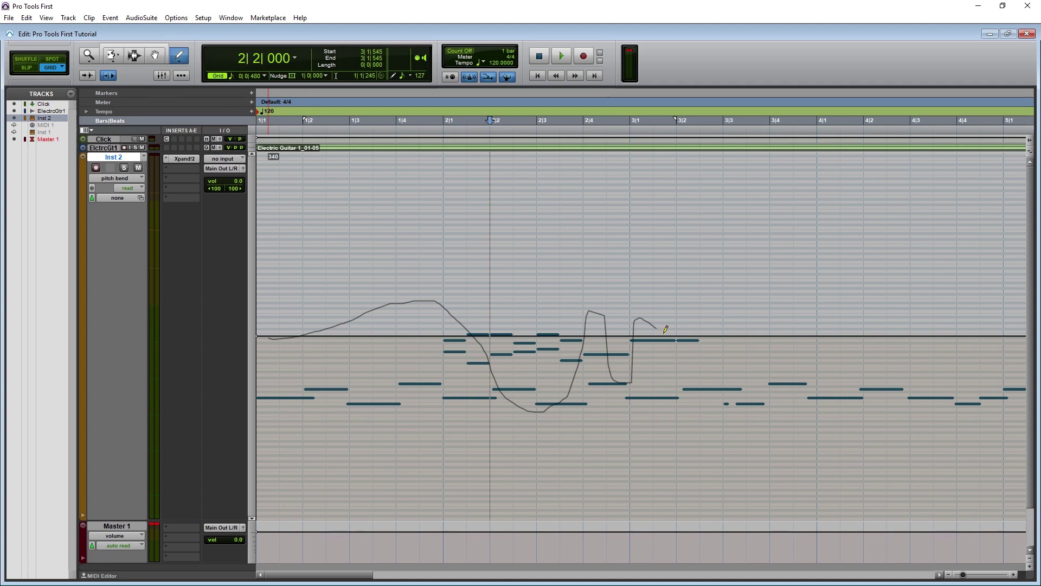
left_click_drag(725, 404, 755, 388)
left_click_drag(804, 331, 811, 357)
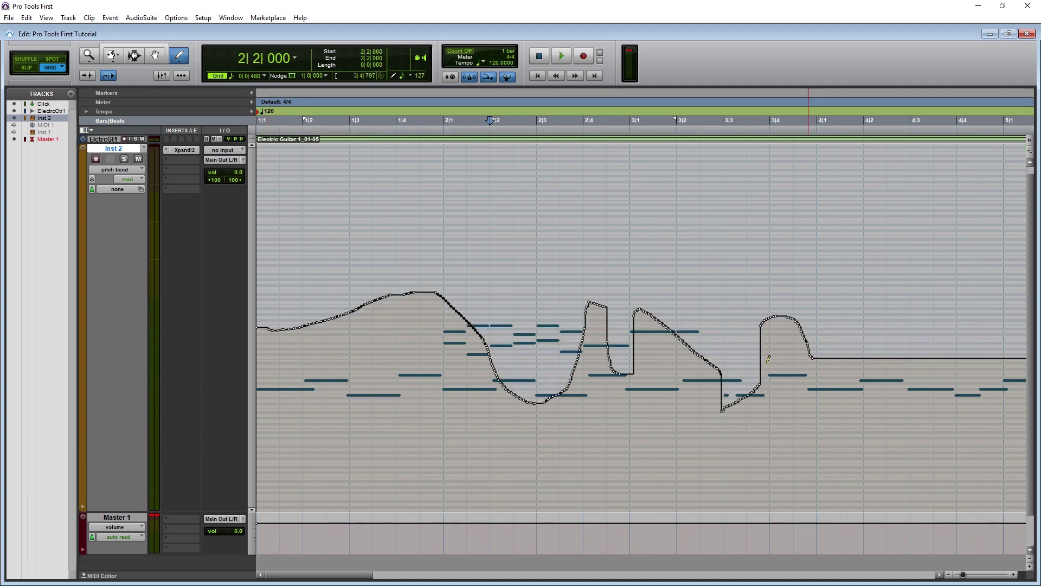
key("space")
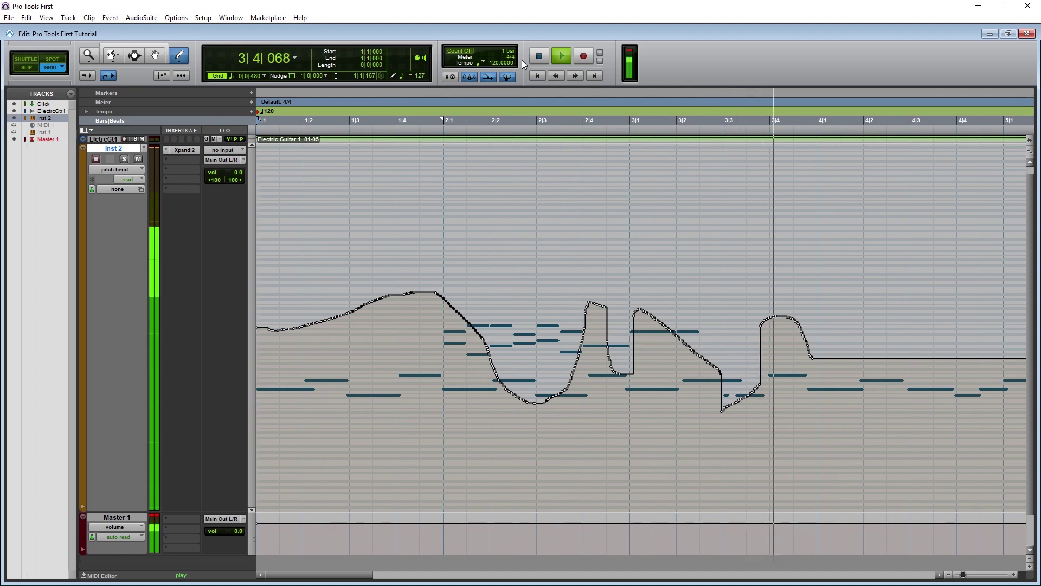
left_click(539, 56)
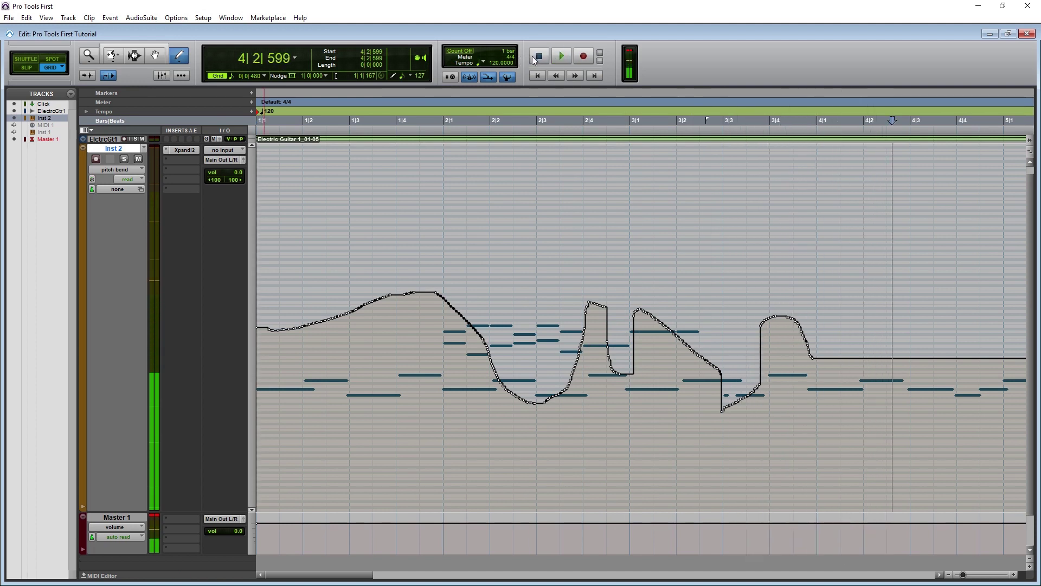
Select bar 1 through 4|2|480 on Inst 2 with the Selector tool.
left_click(135, 56)
left_click_drag(258, 321, 887, 300)
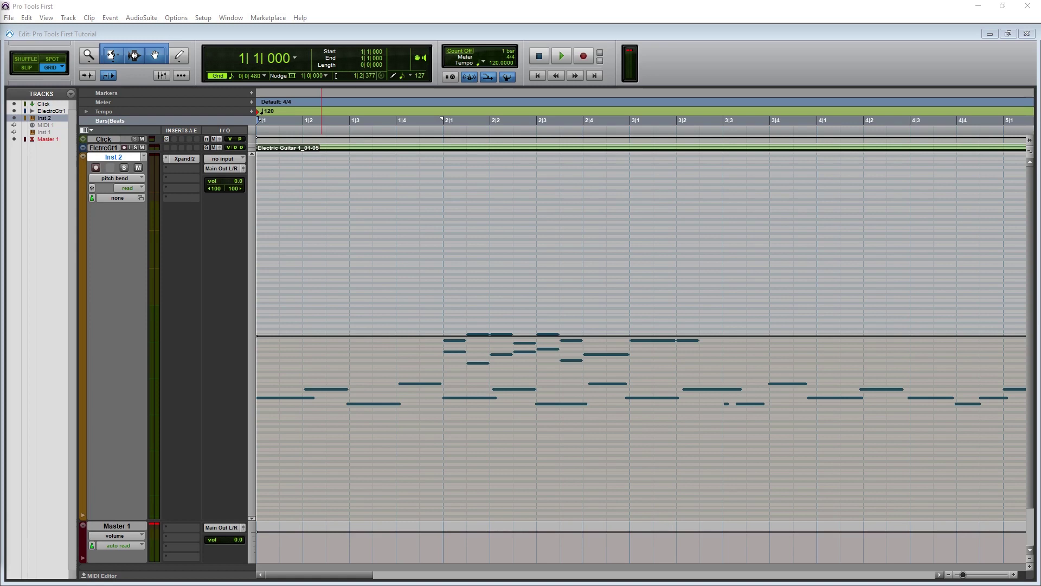
left_click(84, 577)
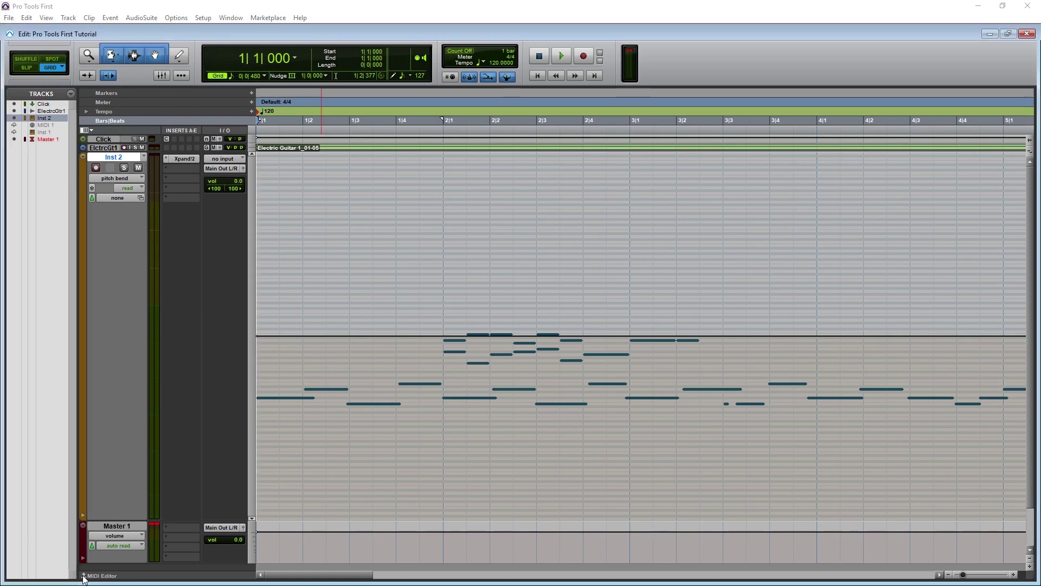
Open the MIDI Editor, switch its controller lane to MIDI volume then pitch bend, then close it.
left_click(84, 576)
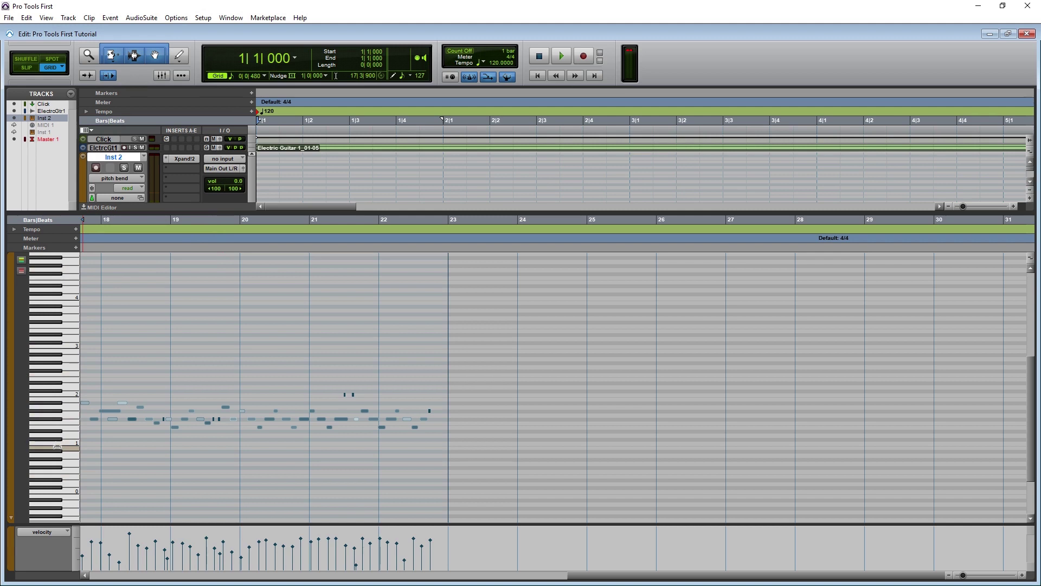
left_click(58, 534)
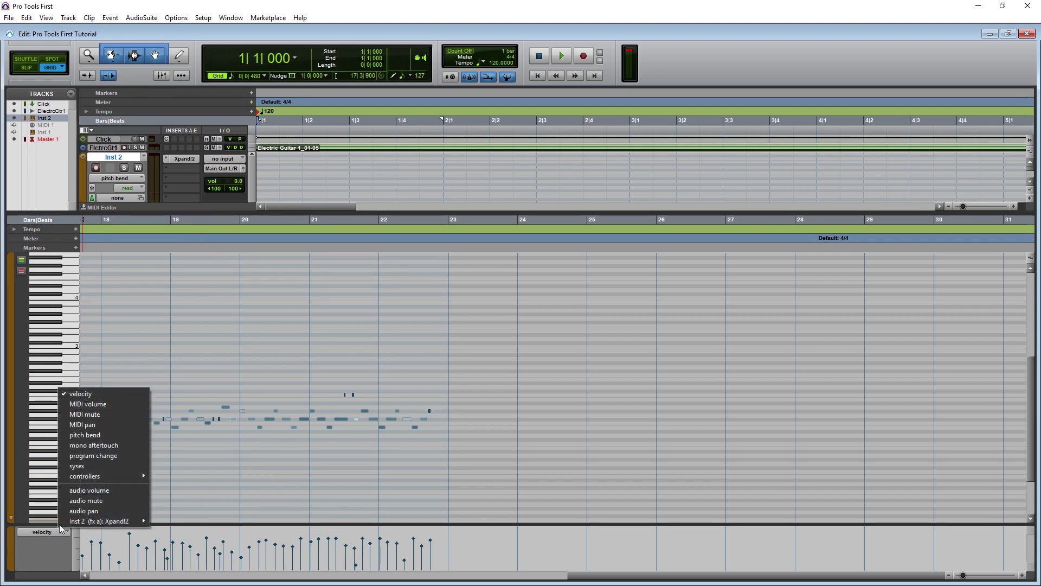
left_click(87, 405)
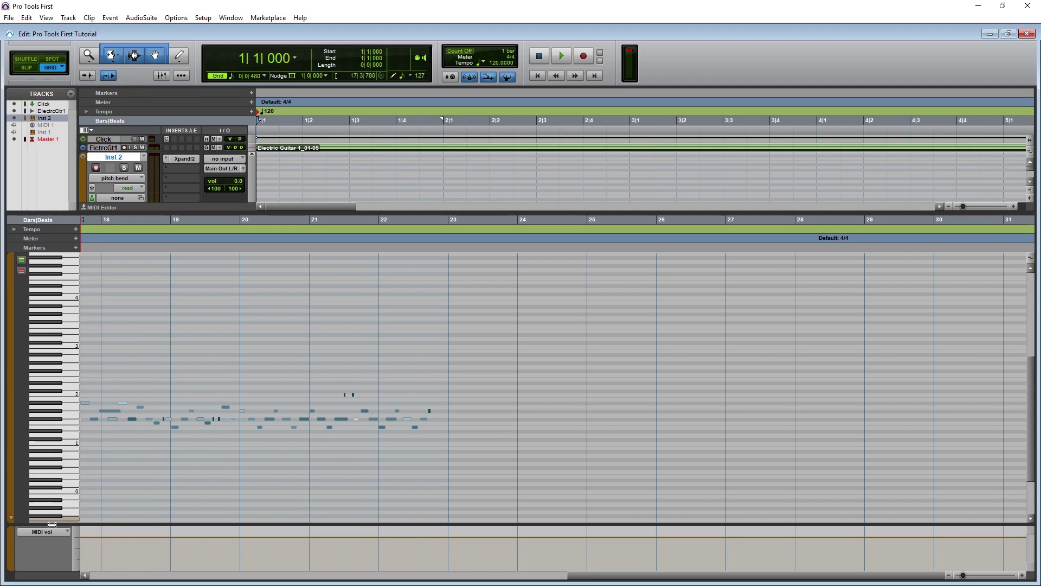
left_click(46, 535)
left_click(75, 434)
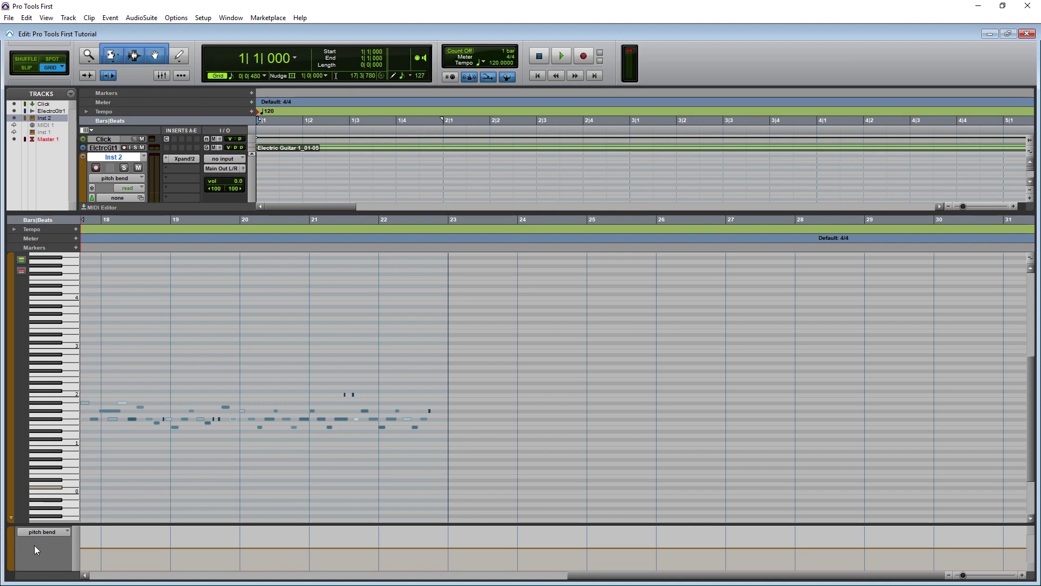
left_click_drag(11, 522, 11, 564)
left_click(84, 206)
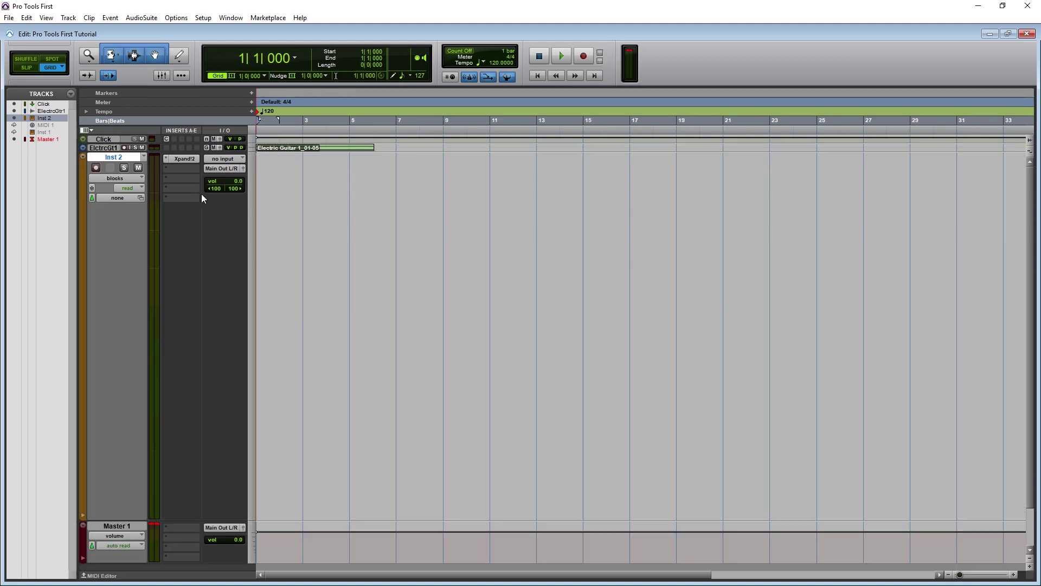
Arm Inst 2 and record clip Inst 2-02 from the MIDI controller, about bars 2 to 12.
left_click(97, 168)
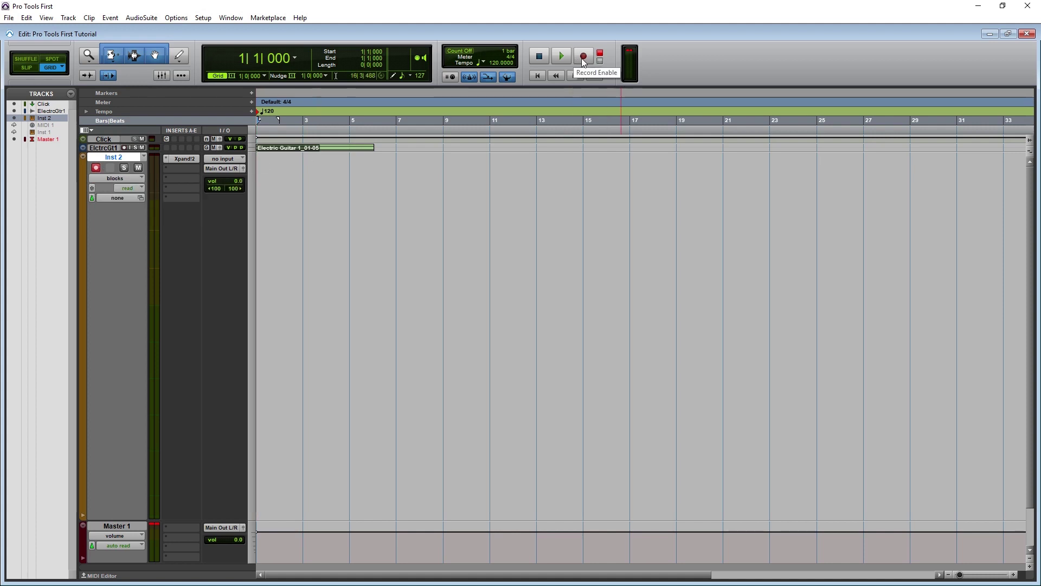
left_click(558, 58)
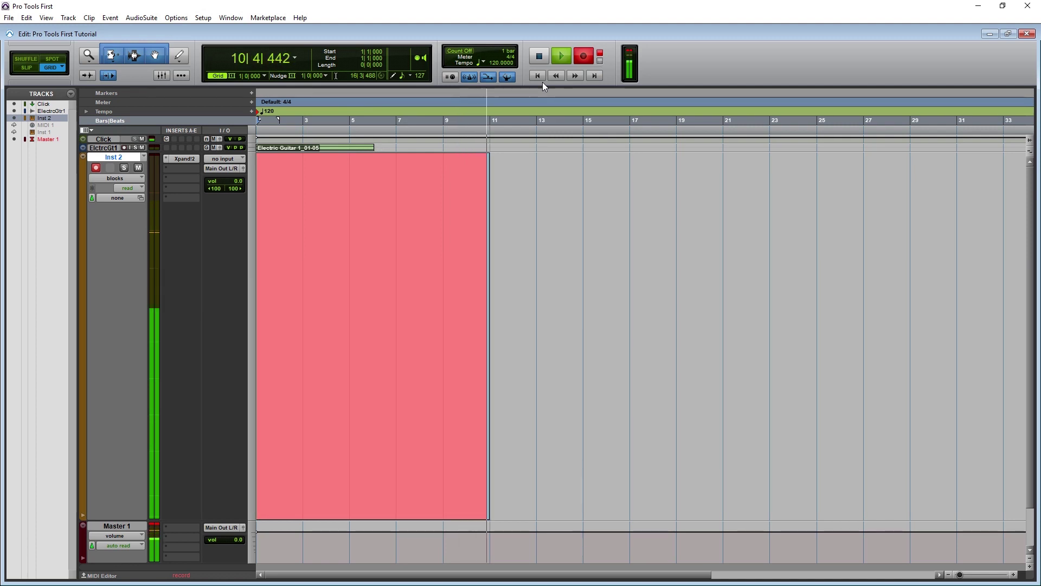
key("space")
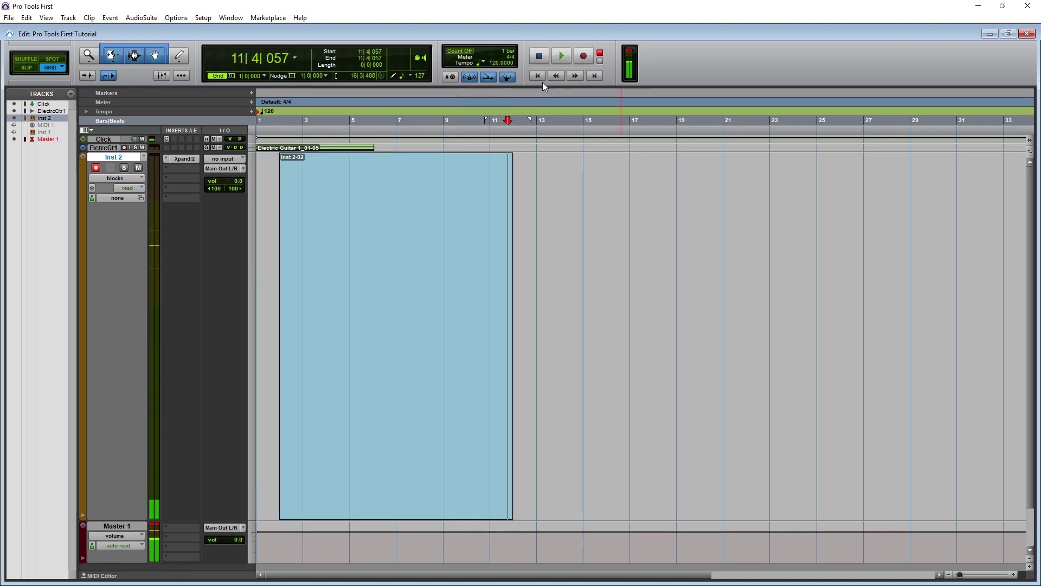
Switch the Inst 2 track view from blocks to notes to display the recorded MIDI notes.
left_click(128, 179)
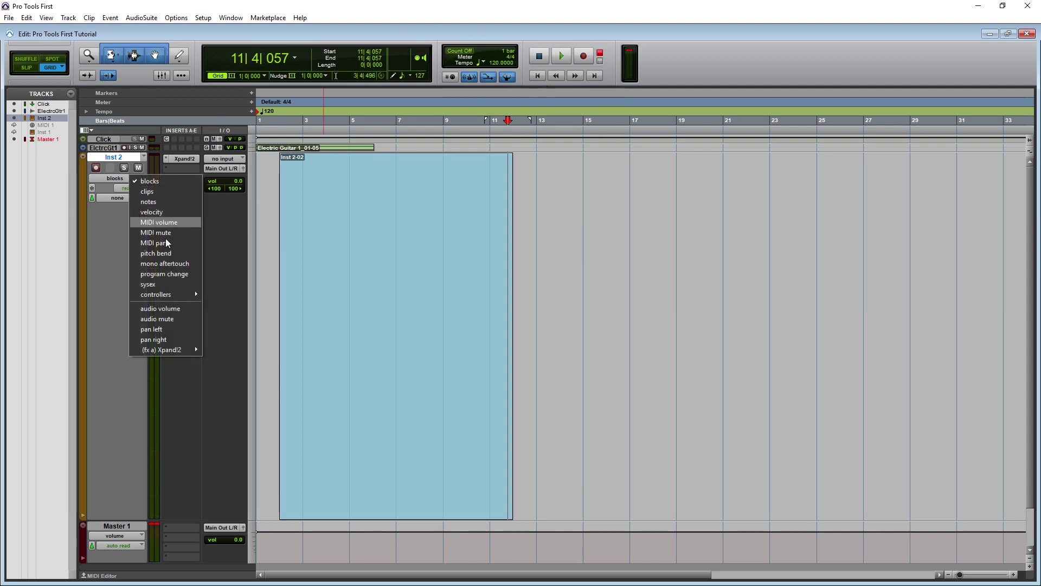
left_click(170, 204)
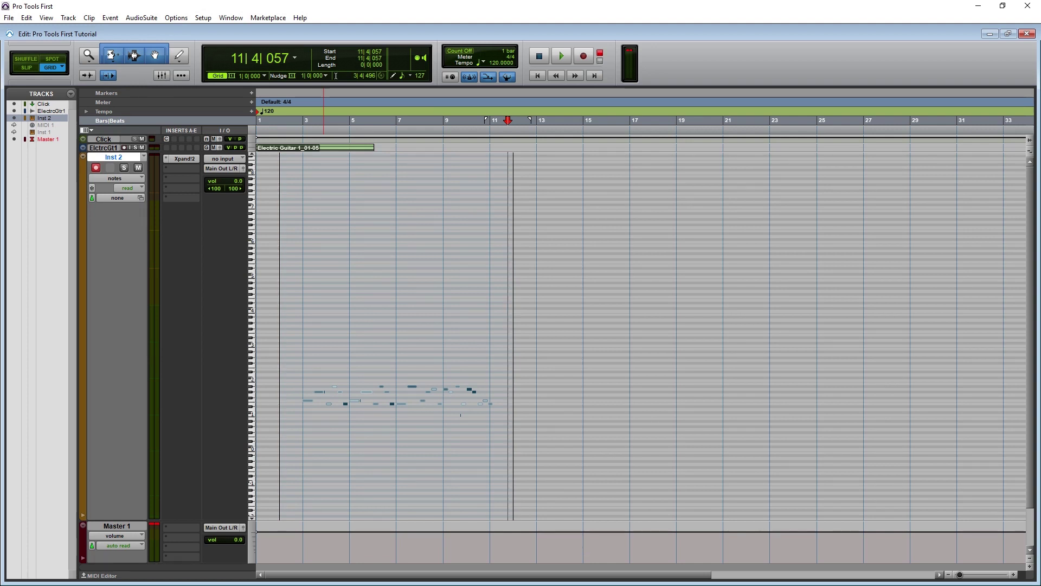
key("space")
Show the Real-Time Properties column and enable real-time quantize on Inst 2 with a 1/16 grid, 0% swing.
left_click(91, 131)
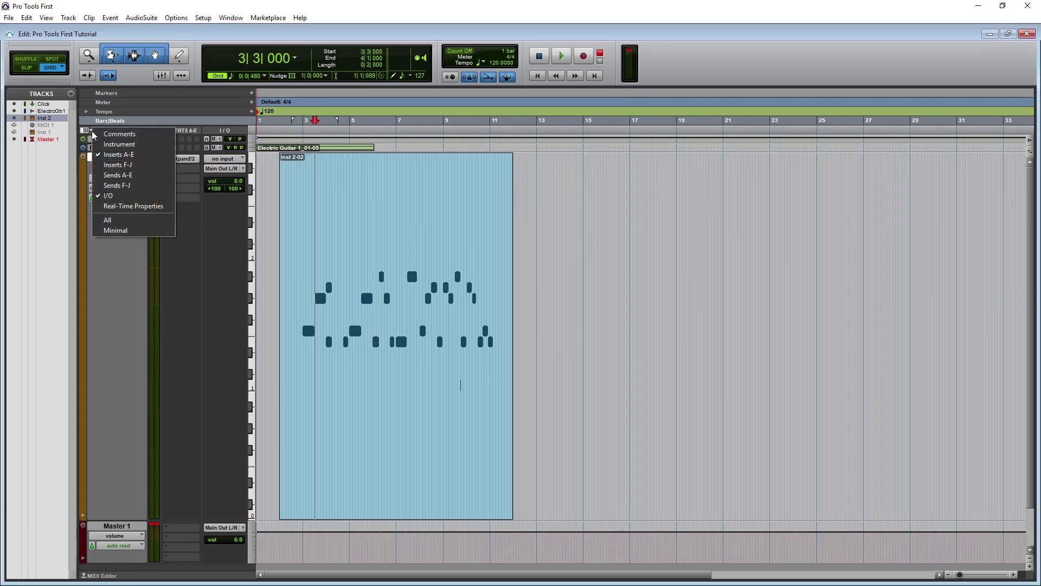
left_click(133, 206)
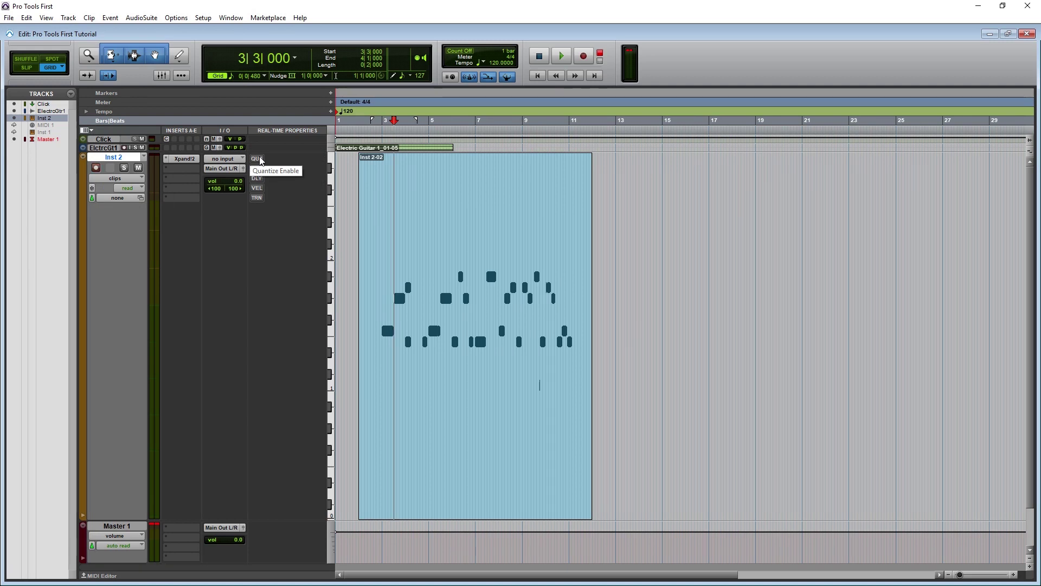
left_click(258, 159)
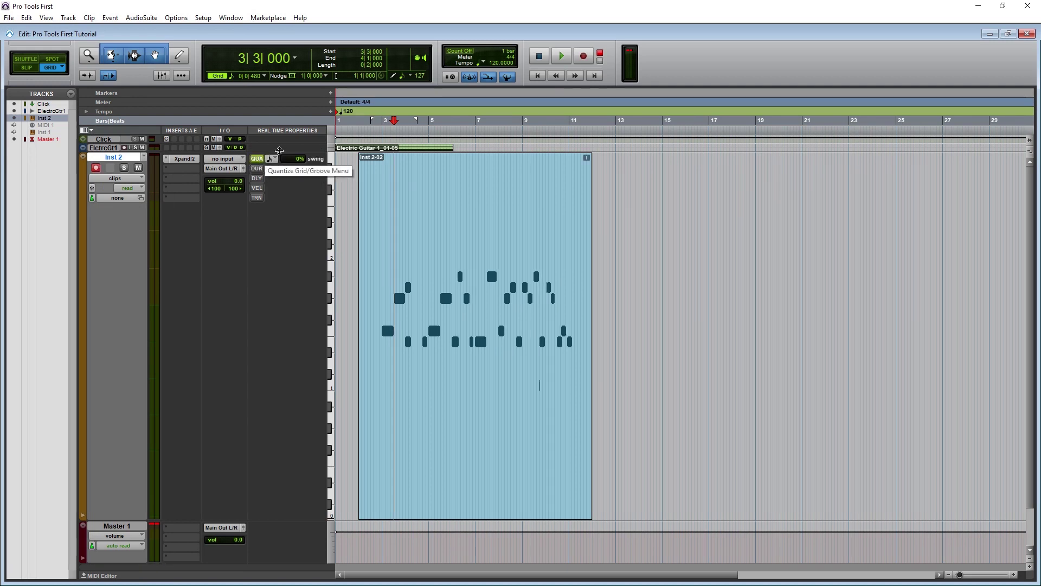
left_click(270, 161)
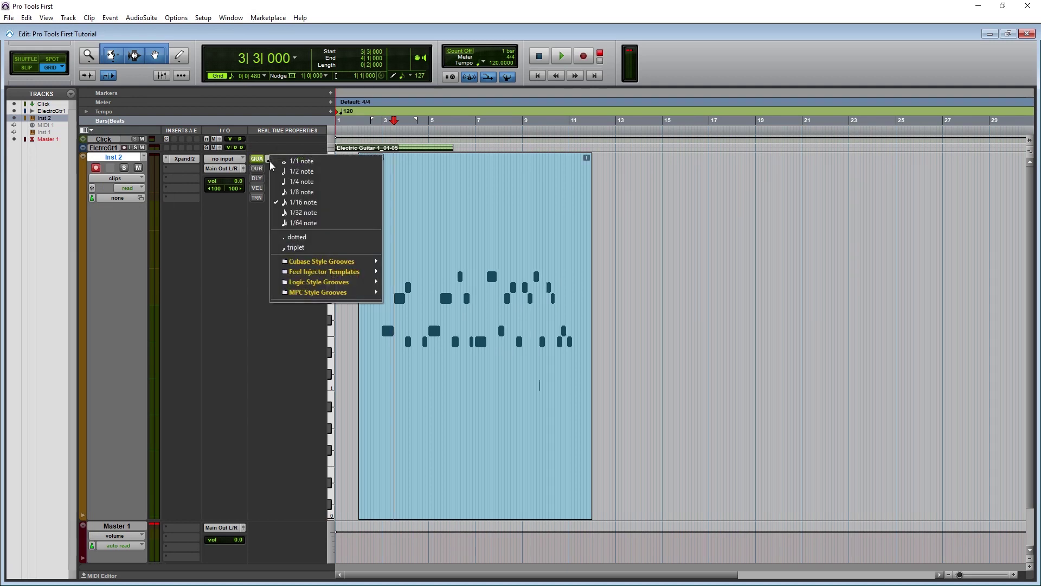
left_click(299, 203)
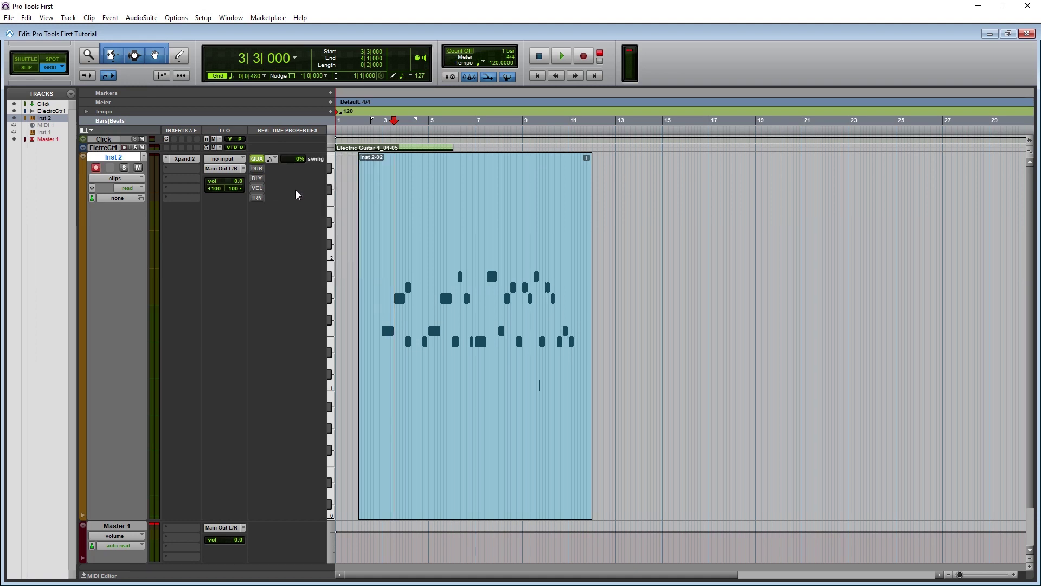
left_click(289, 161)
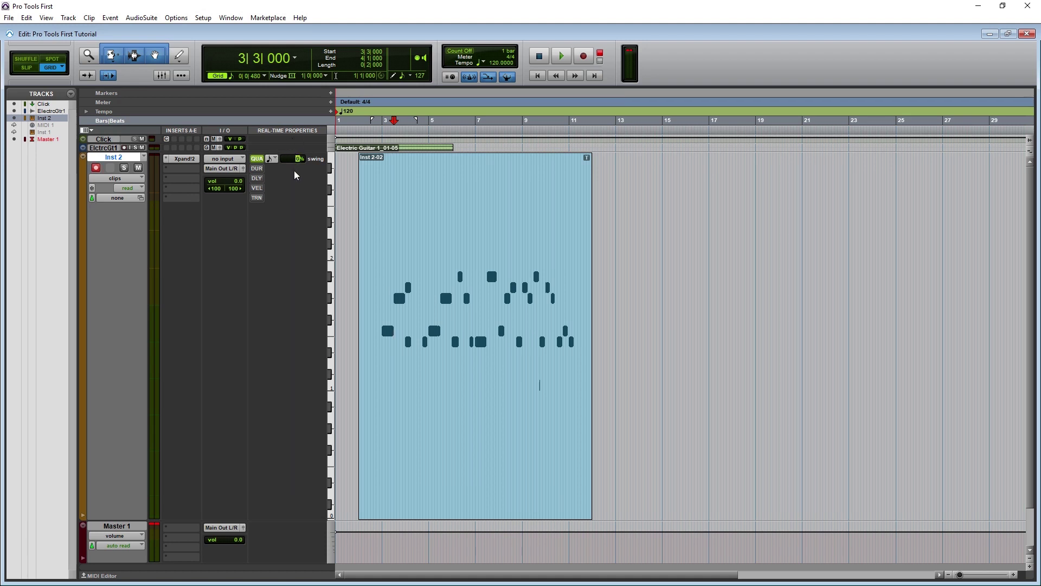
left_click(538, 76)
left_click(562, 56)
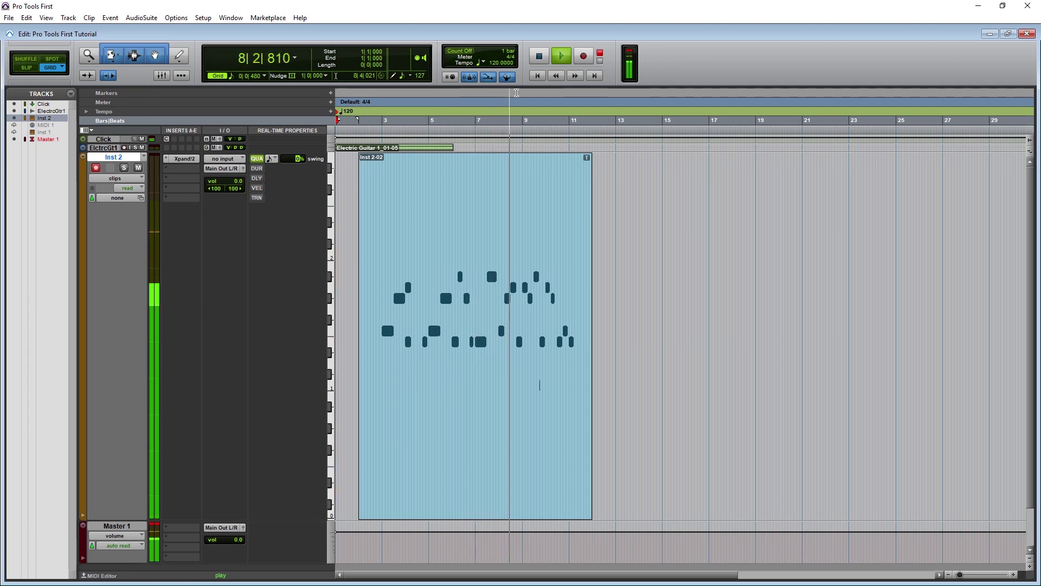
left_click(257, 161)
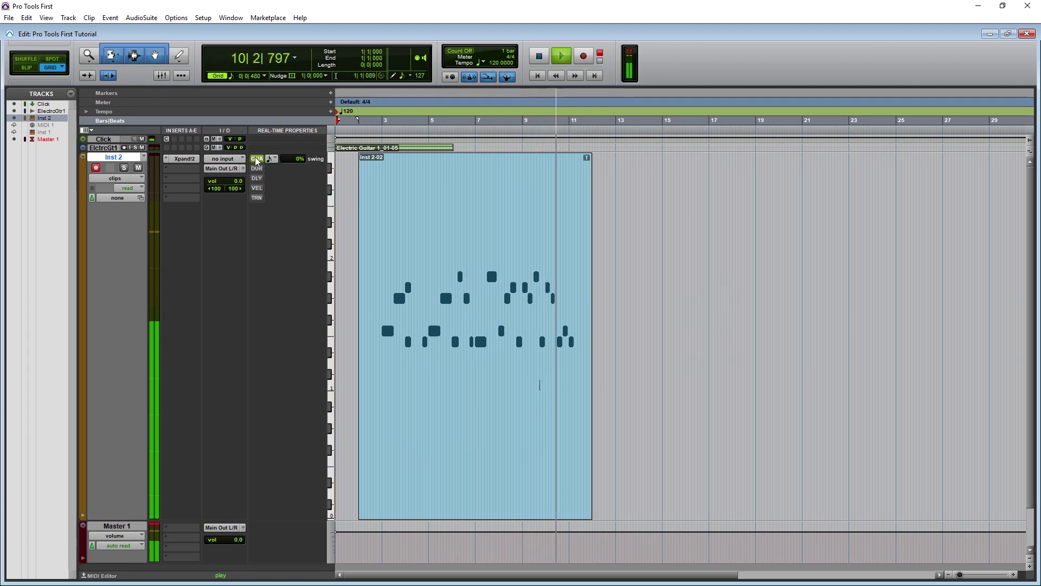
left_click(539, 57)
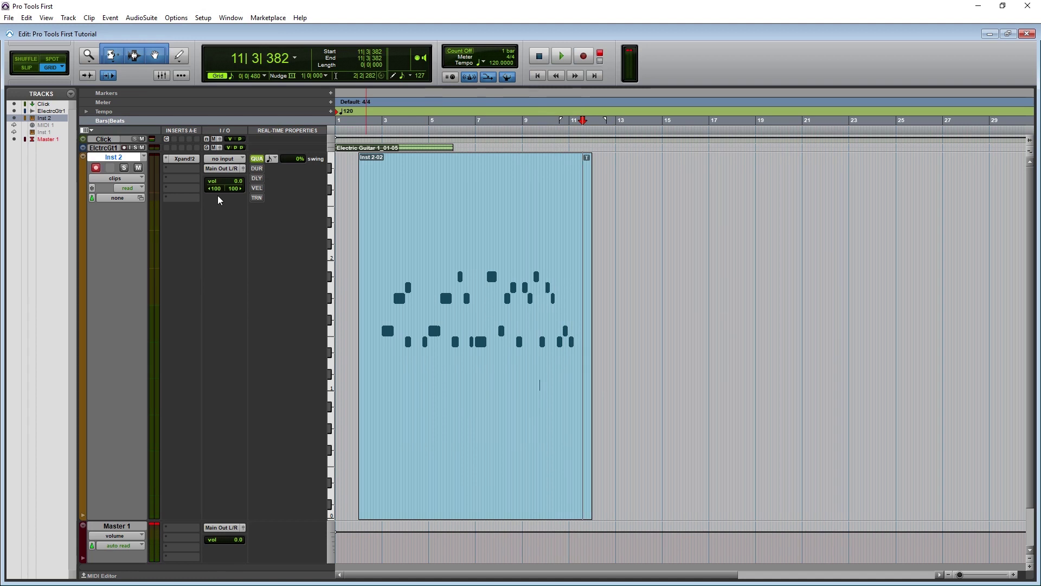
Enable real-time duration on Inst 2, setting every note to a fixed quarter-note length.
left_click(257, 169)
left_click(271, 169)
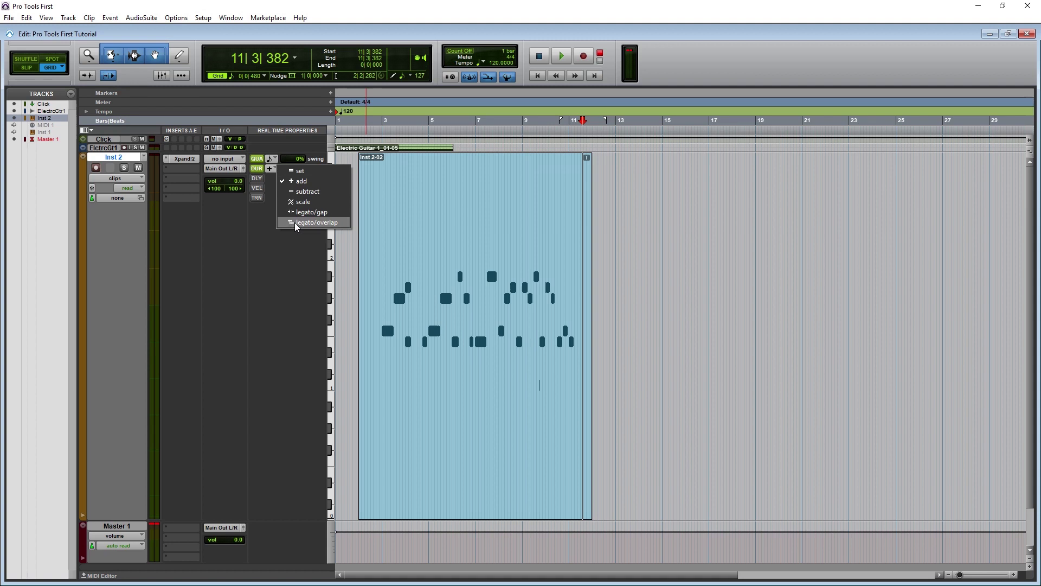
left_click(314, 222)
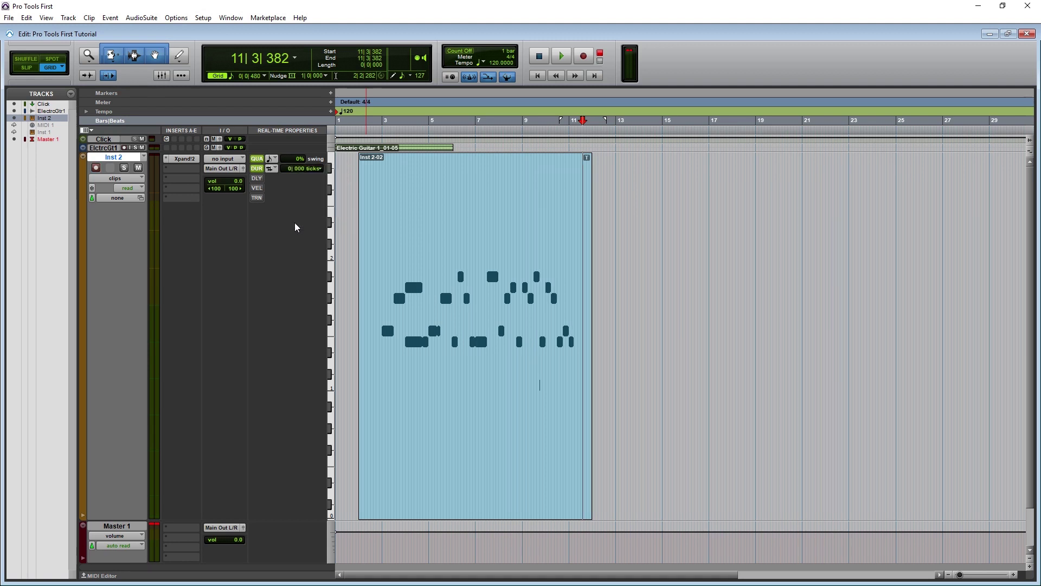
key("space")
left_click(540, 57)
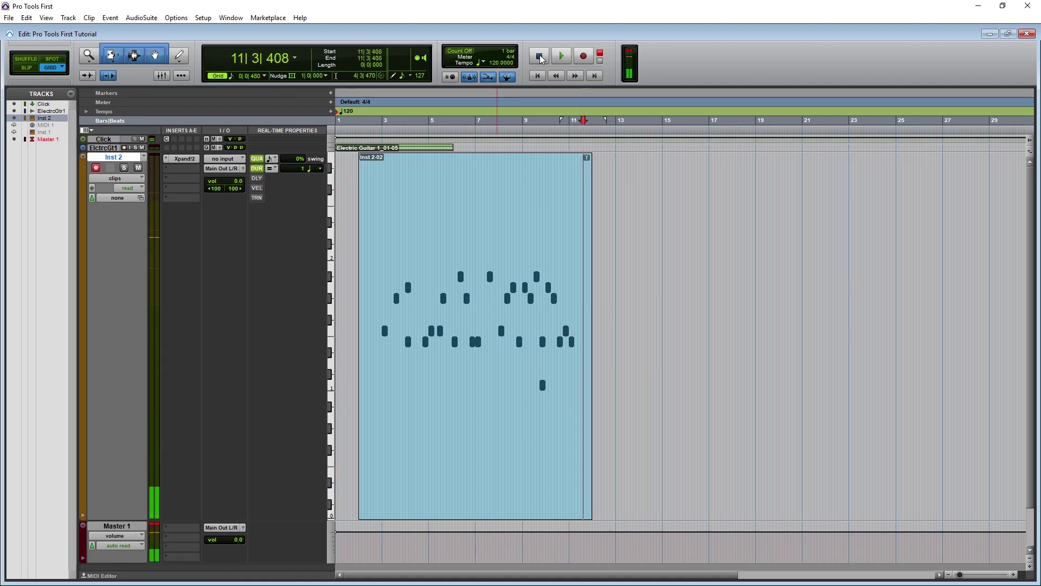
Enable real-time delay on Inst 2 in ticks, ending as an advance of 4|000 ticks.
left_click(260, 182)
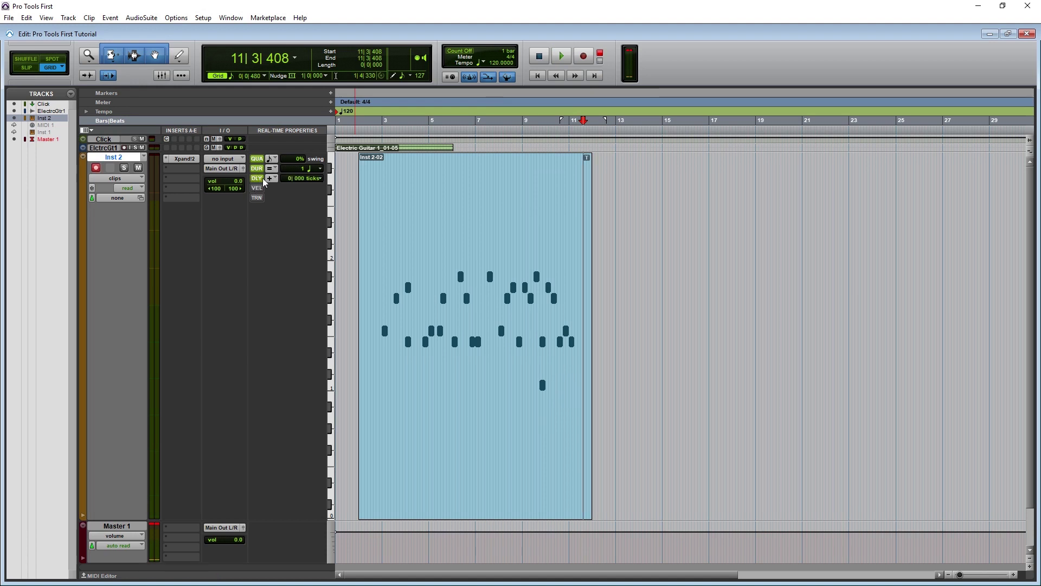
left_click(277, 179)
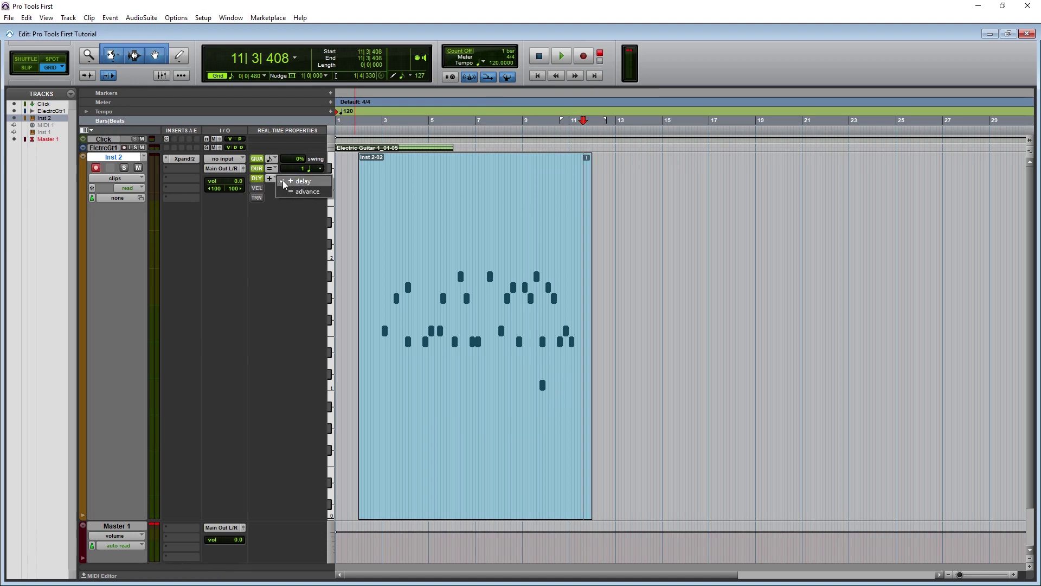
left_click(301, 181)
left_click(320, 180)
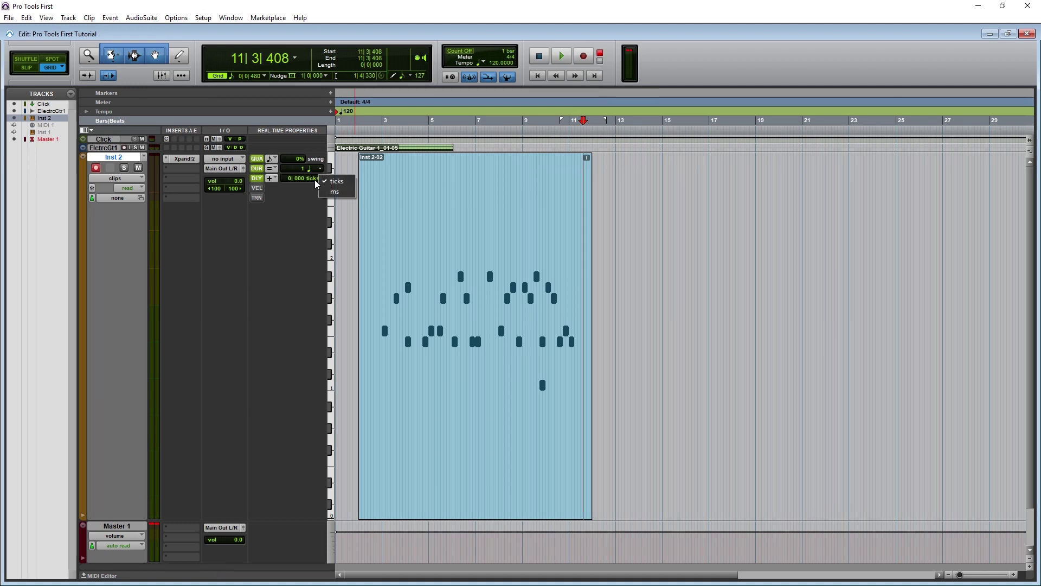
left_click(303, 180)
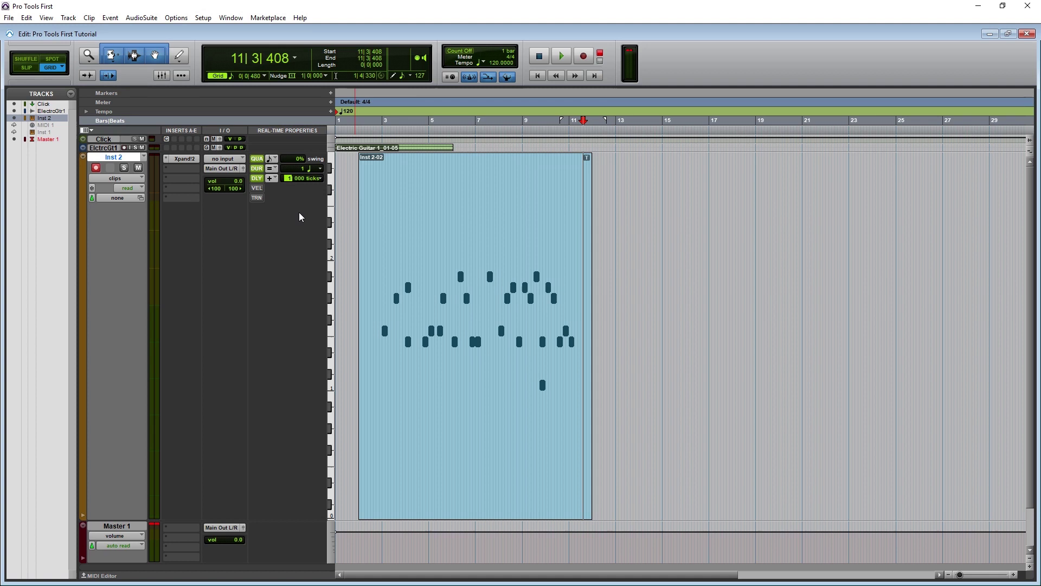
key("Return")
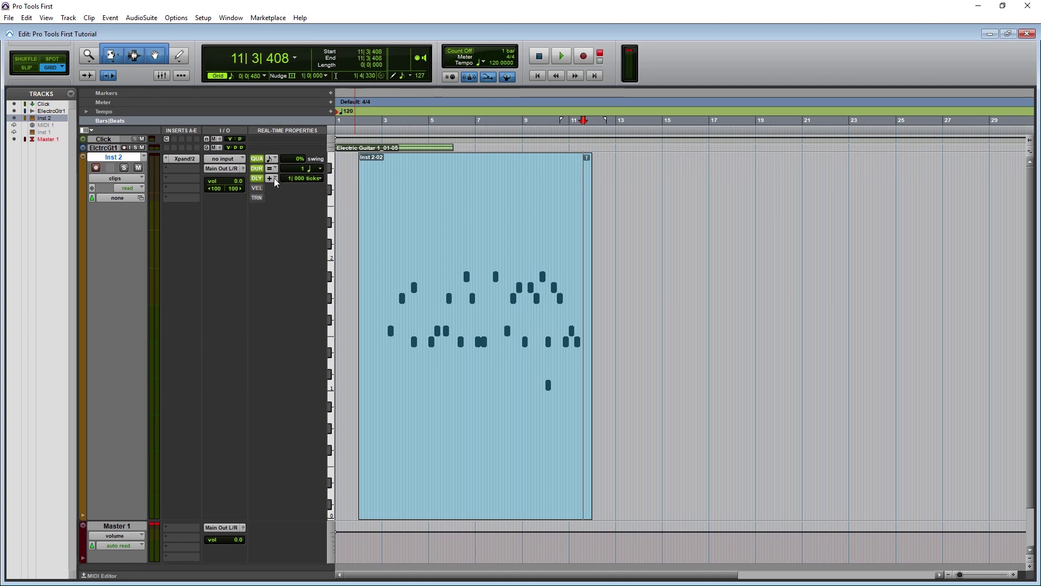
left_click(275, 179)
left_click(282, 192)
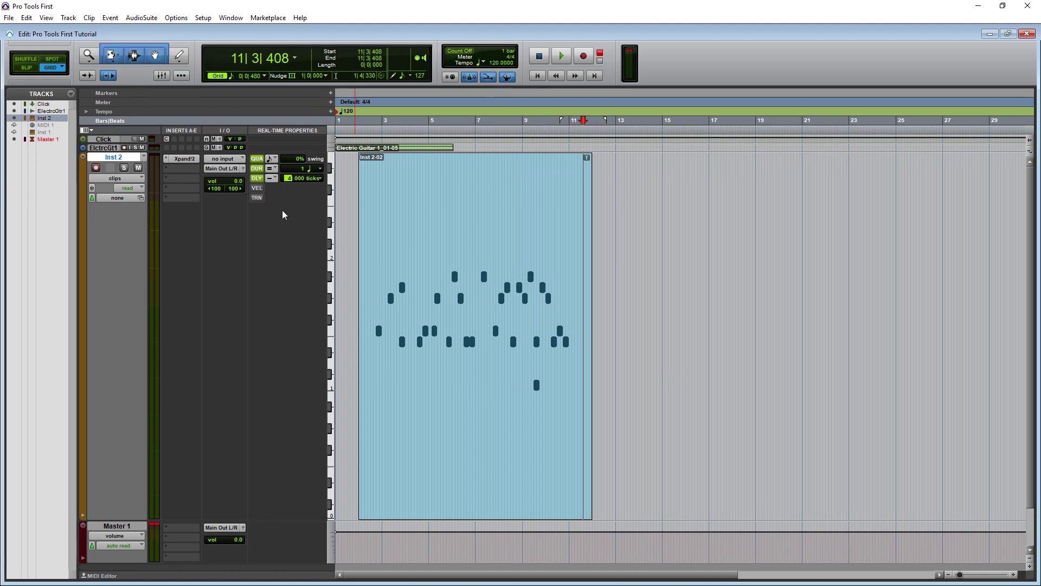
key("Return")
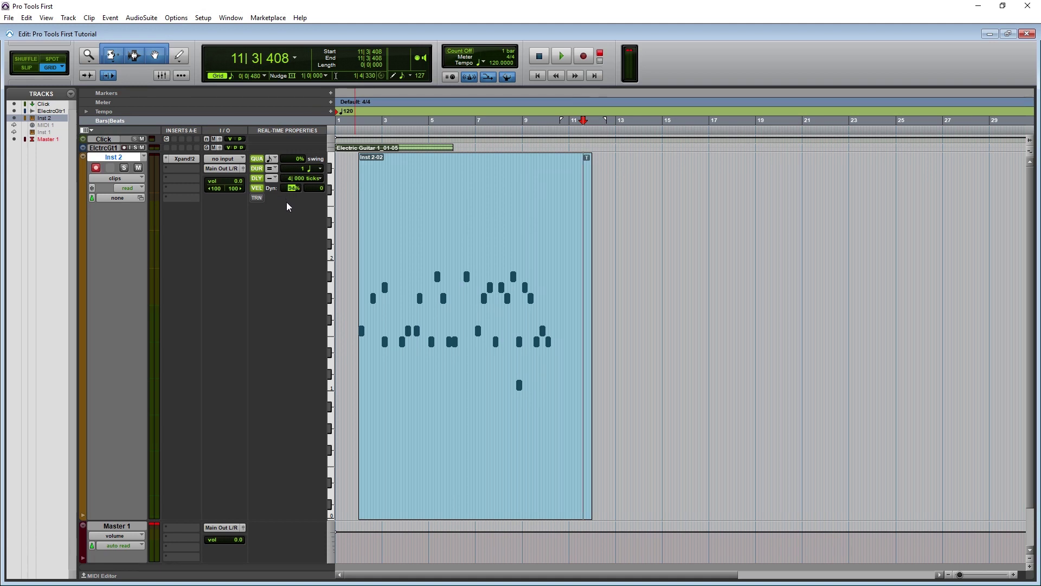
Confirm the velocity dynamics value and switch the Inst 2 track view to note velocities.
key("Return")
left_click(133, 180)
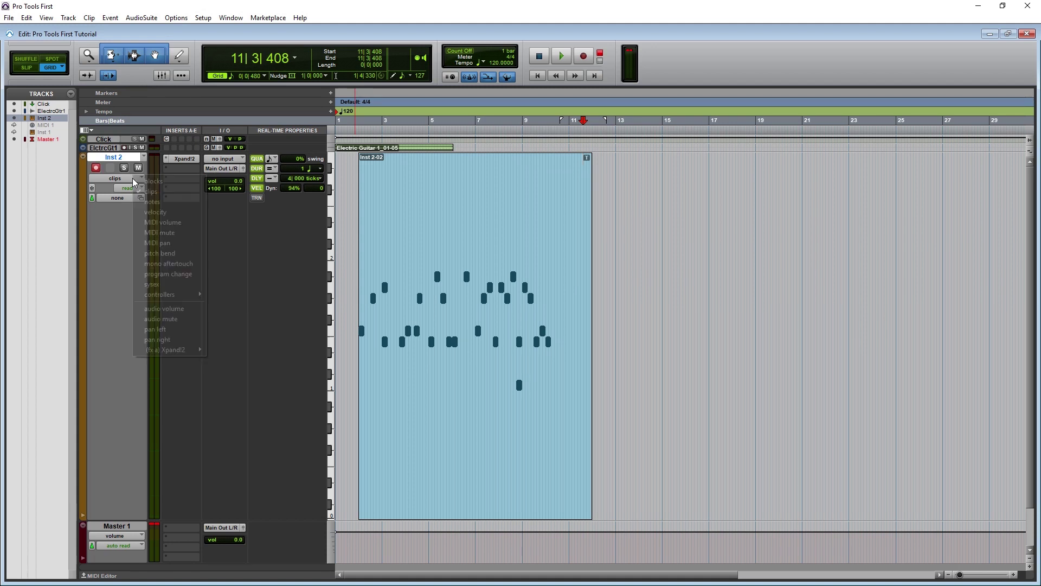
left_click(163, 214)
Enable real-time transpose at −1 octave, +2 semitones, and lower velocity dynamics to 74%.
left_click(256, 197)
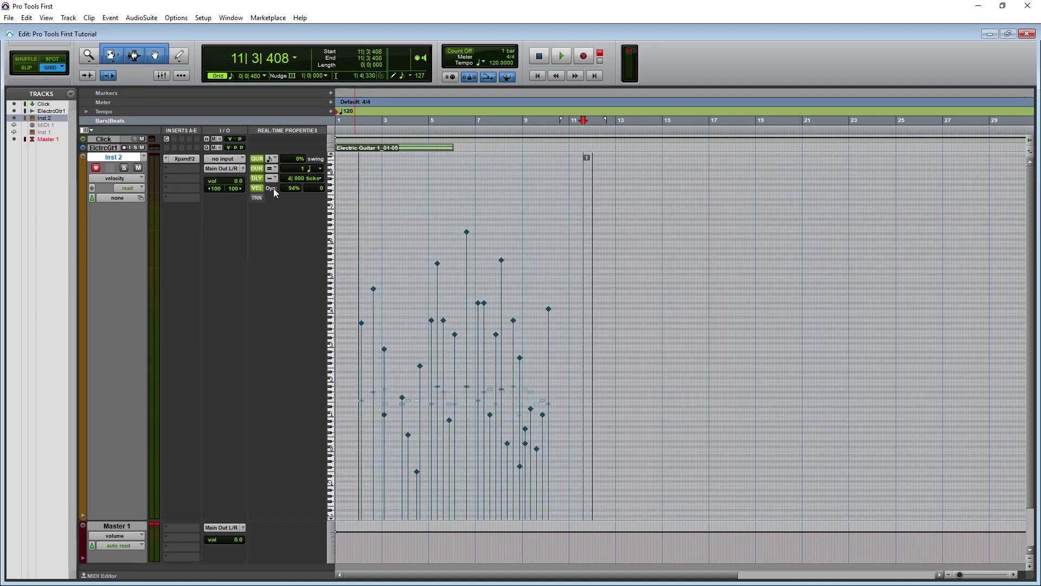
left_click_drag(294, 188, 294, 198)
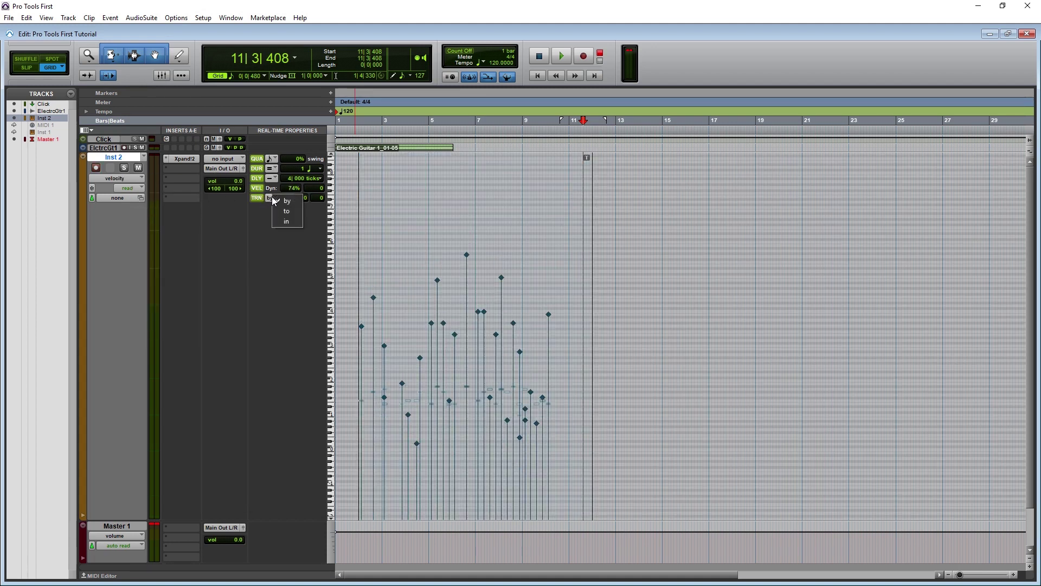
left_click_drag(302, 198, 309, 198)
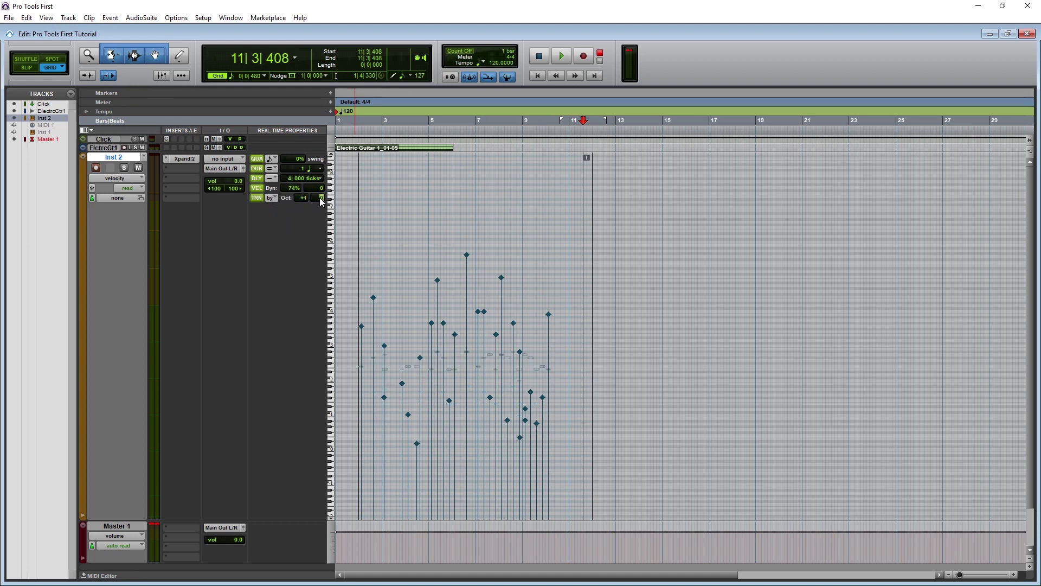
left_click_drag(319, 199, 319, 195)
left_click(304, 198)
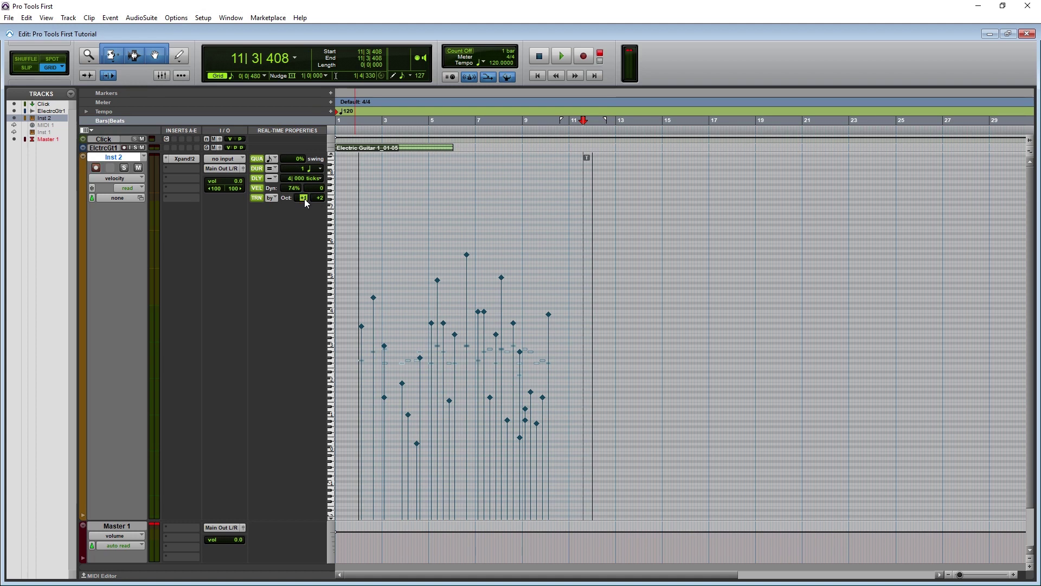
key("Down")
key("Down")
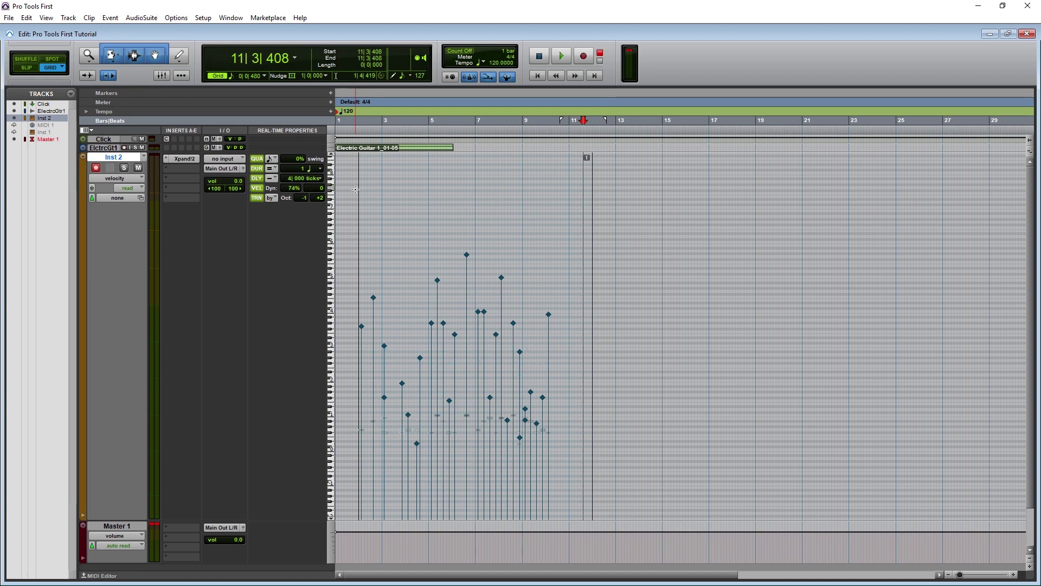